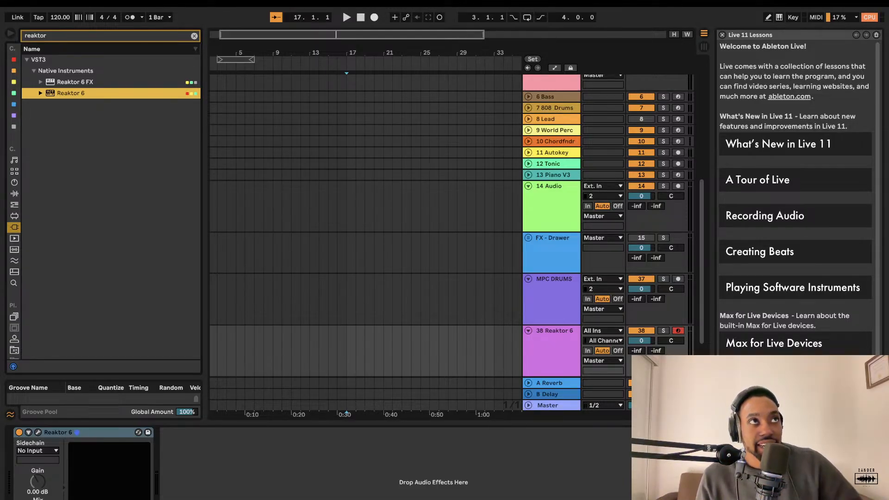
Step: Open the Reaktor 6 plugin on its track, choose Build from the welcome screen, and switch to Edit mode
click(38, 432)
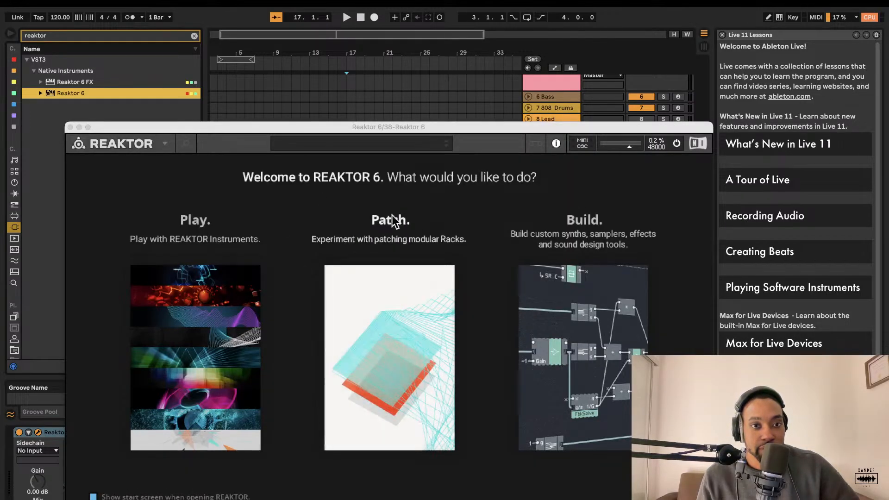
drag(343, 123, 309, 31)
click(504, 246)
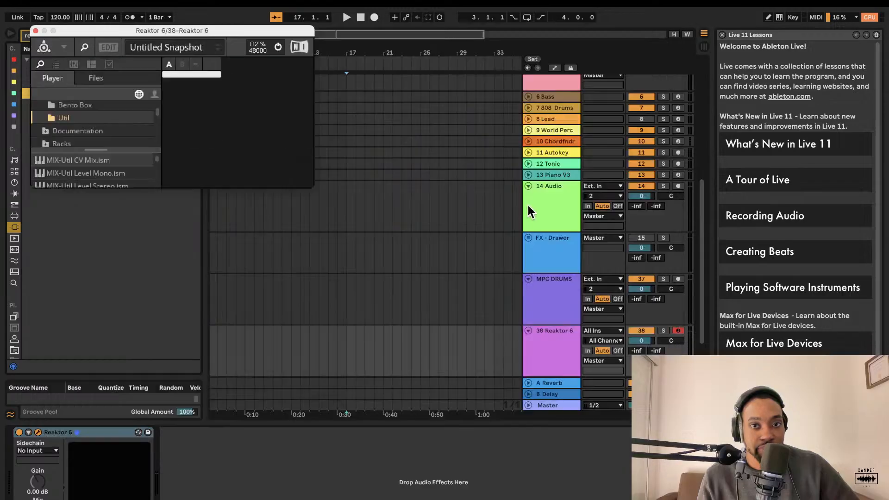
click(103, 47)
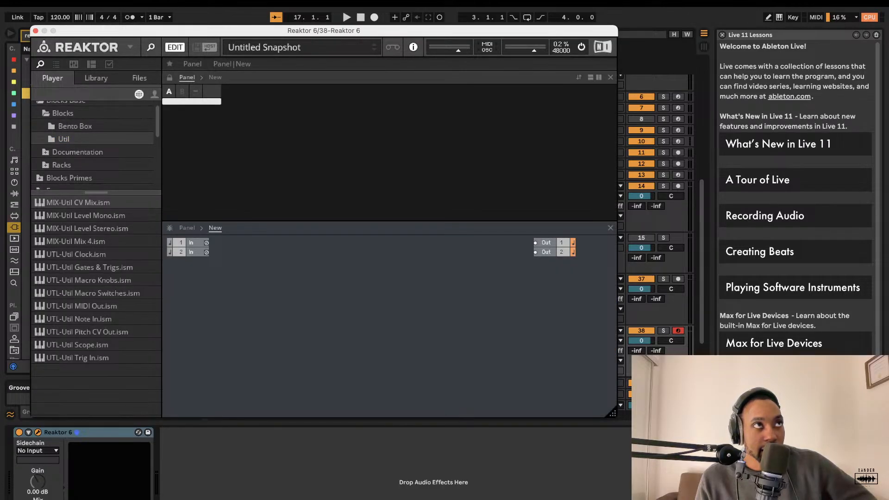
key(alt+super+p)
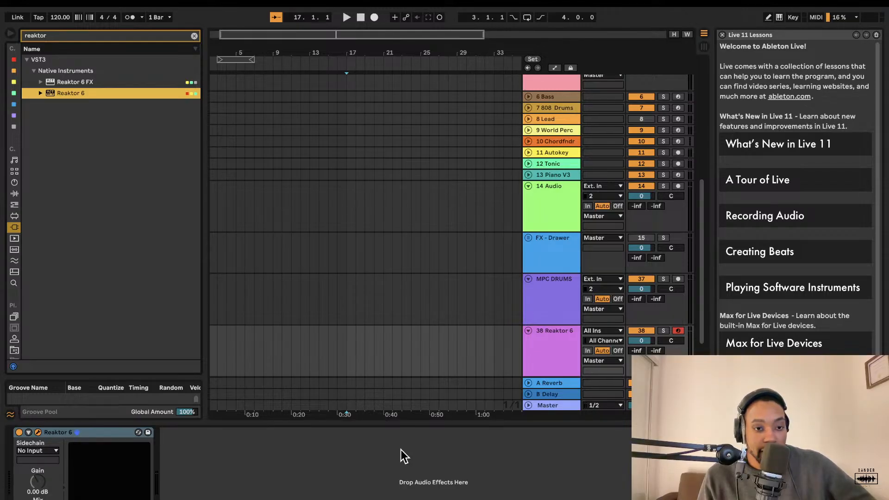
click(38, 432)
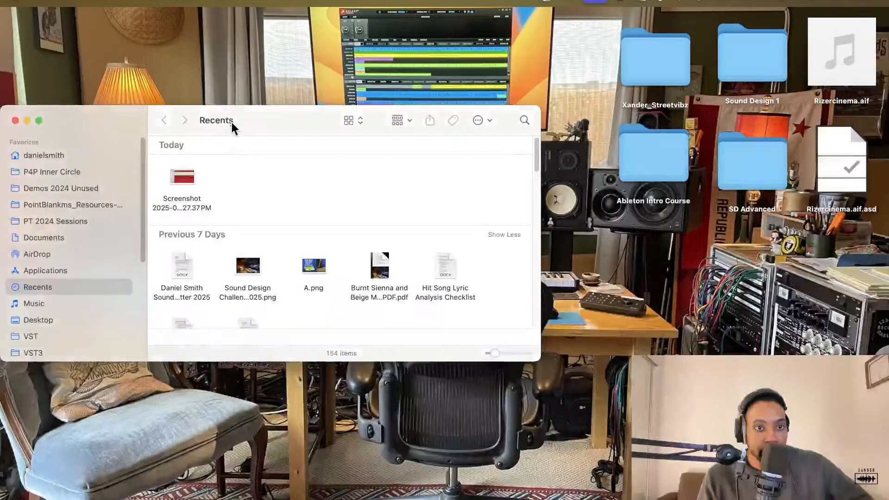
drag(232, 123, 11, 112)
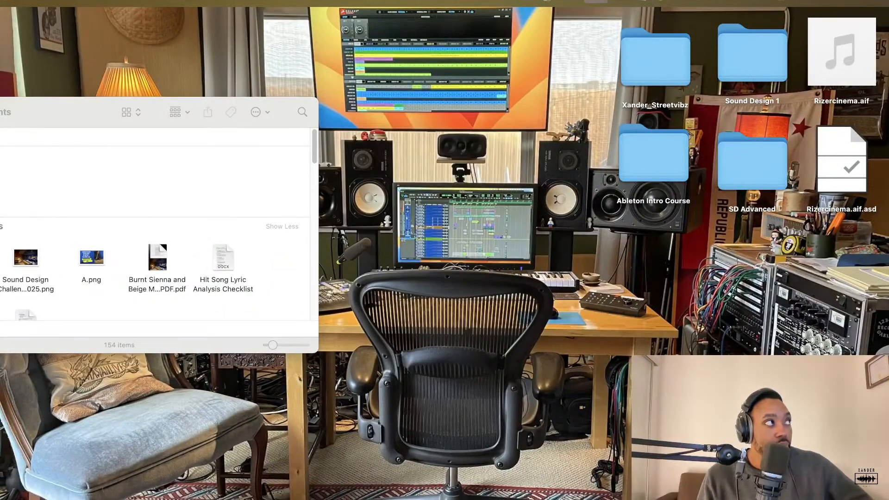
drag(85, 115, 0, 114)
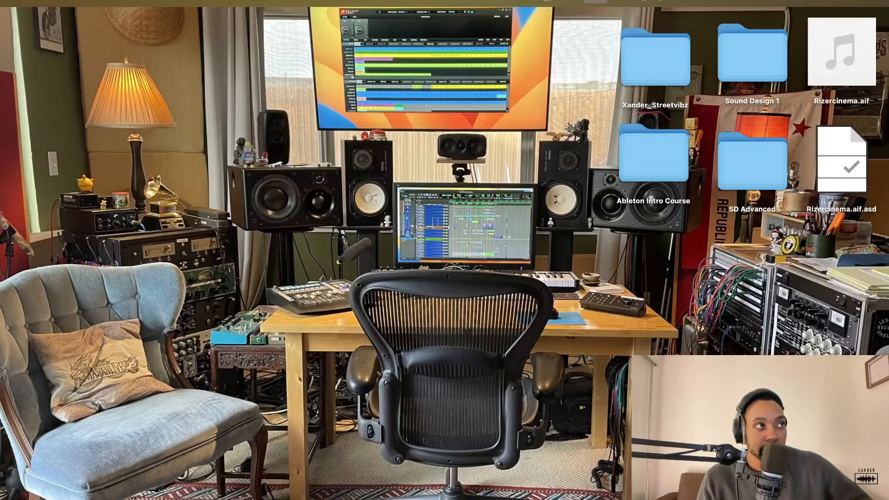
key(ctrl+Right)
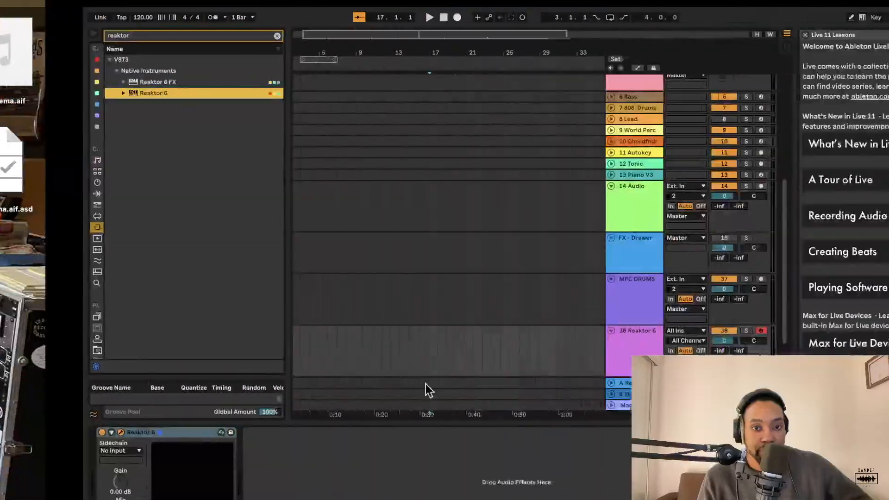
click(38, 432)
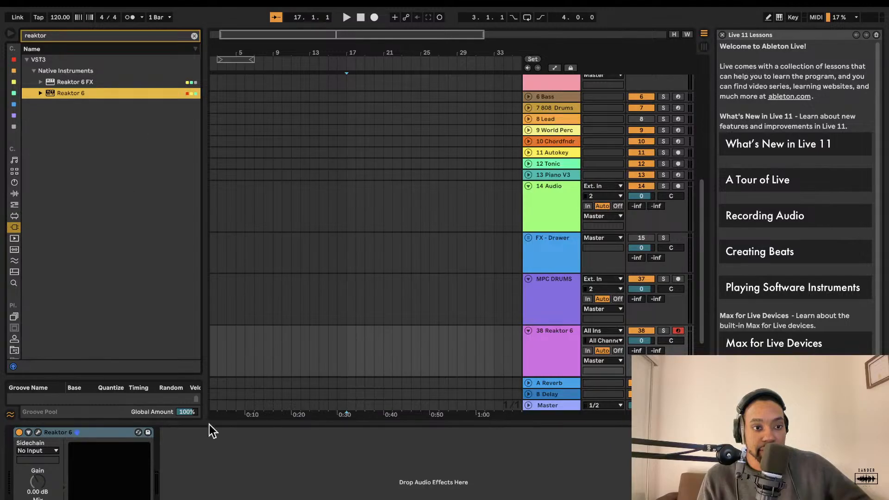
click(39, 431)
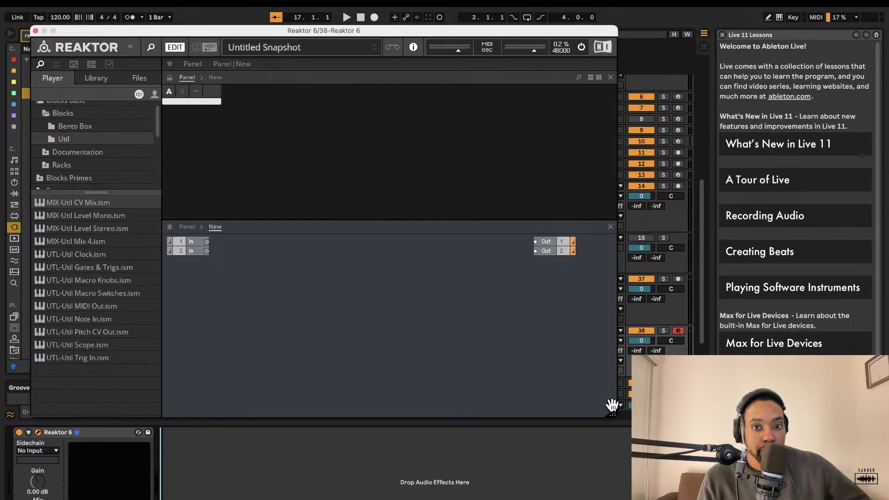
Step: Enlarge the Reaktor editor window and add a Noise random signal generator block to the structure
drag(612, 406, 734, 499)
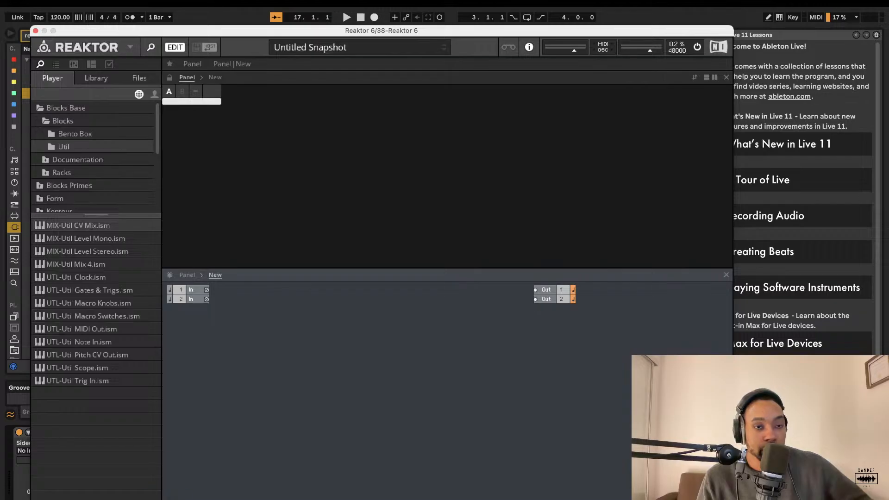
drag(0, 403, 221, 404)
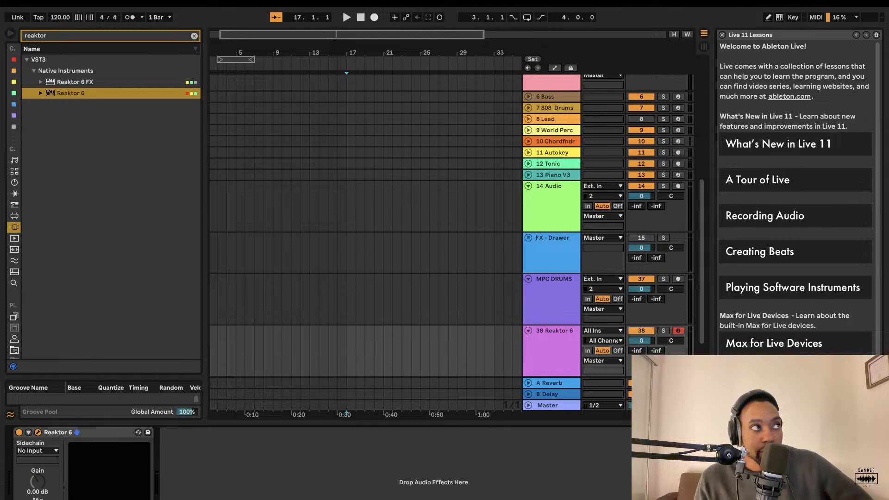
click(105, 432)
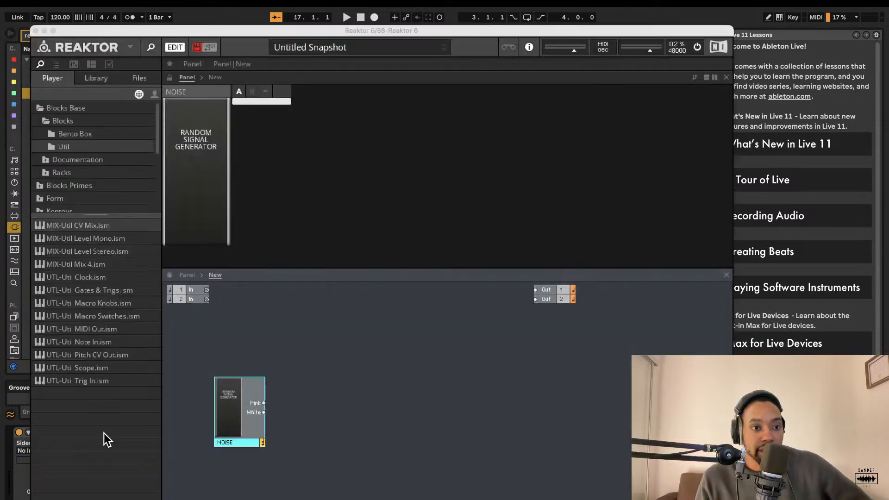
Step: Add the Util Clock block and the Bento Box 8 Steps Sequencer block to the structure
drag(101, 272, 229, 378)
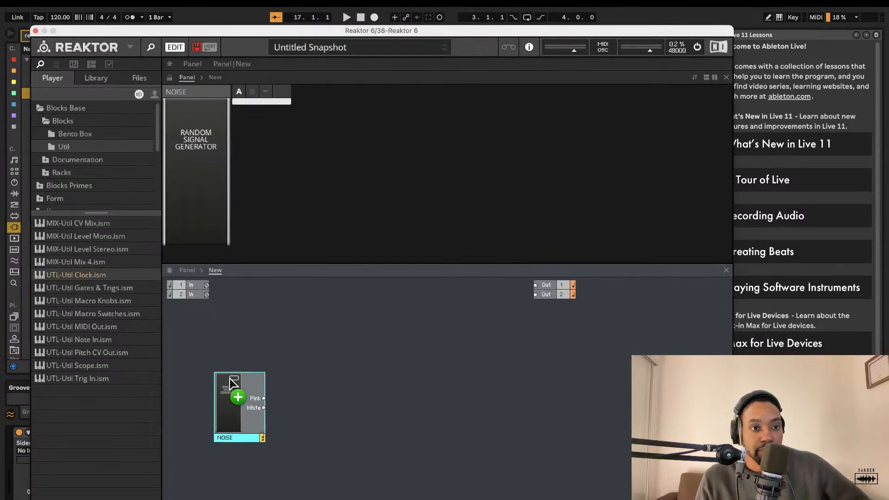
click(84, 134)
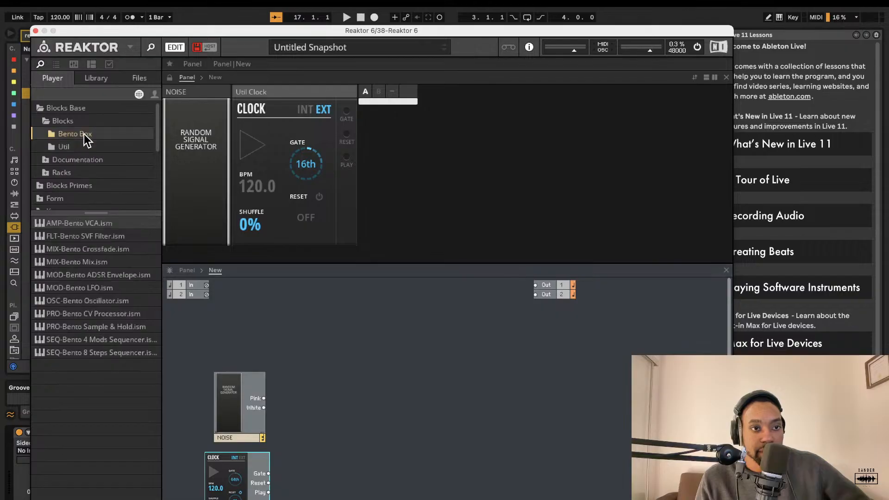
drag(95, 353, 284, 455)
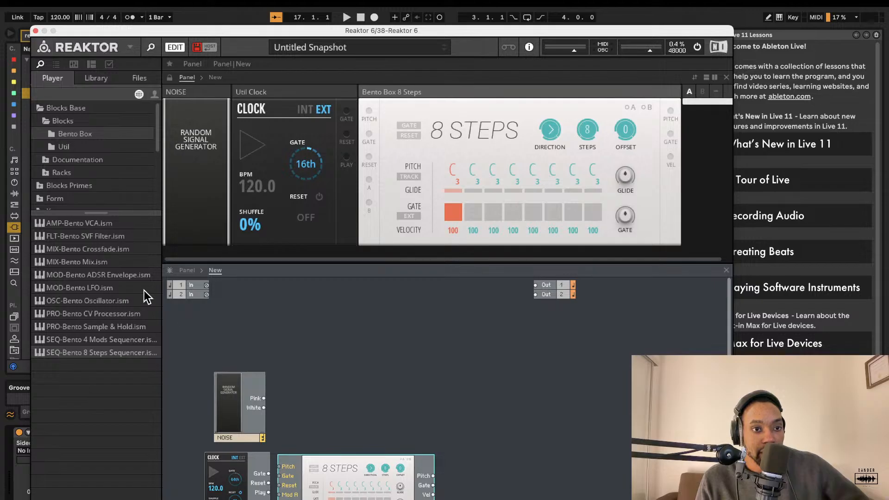
Step: Add the Bento Box Oscillator, ADSR Envelope, SVF Filter and VCA blocks to the structure
drag(114, 304, 345, 390)
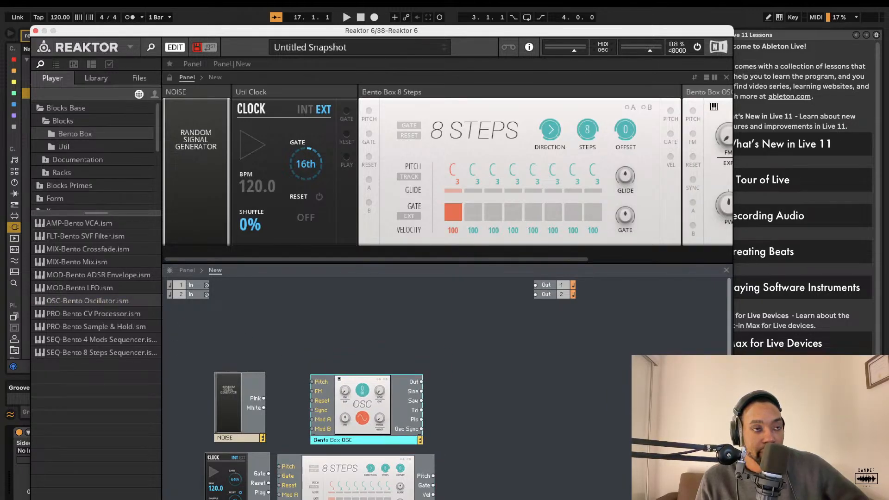
drag(145, 276, 477, 401)
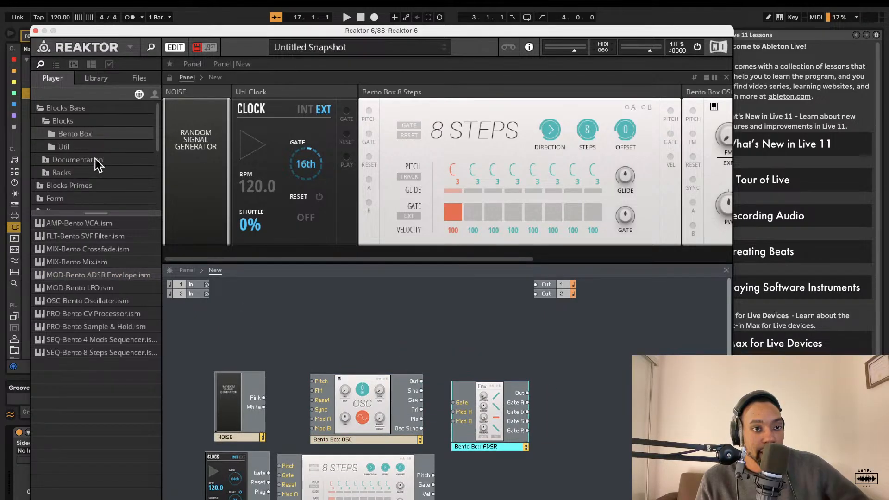
drag(99, 235, 585, 395)
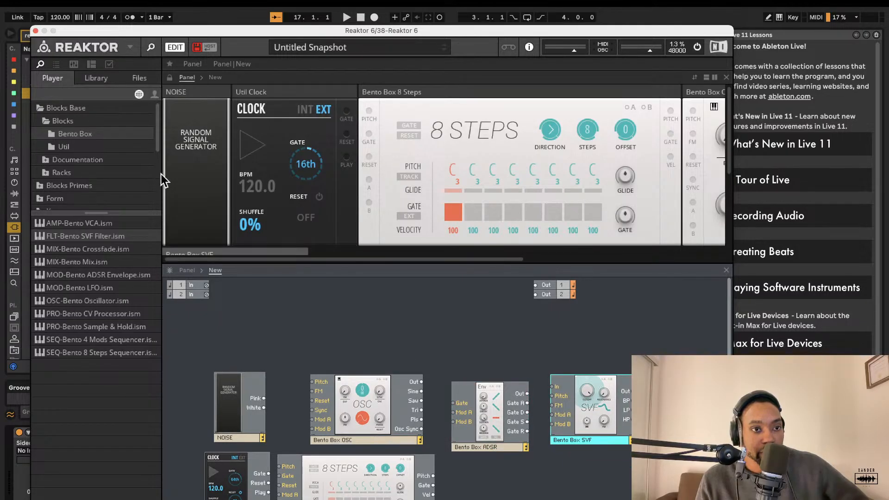
drag(92, 223, 648, 375)
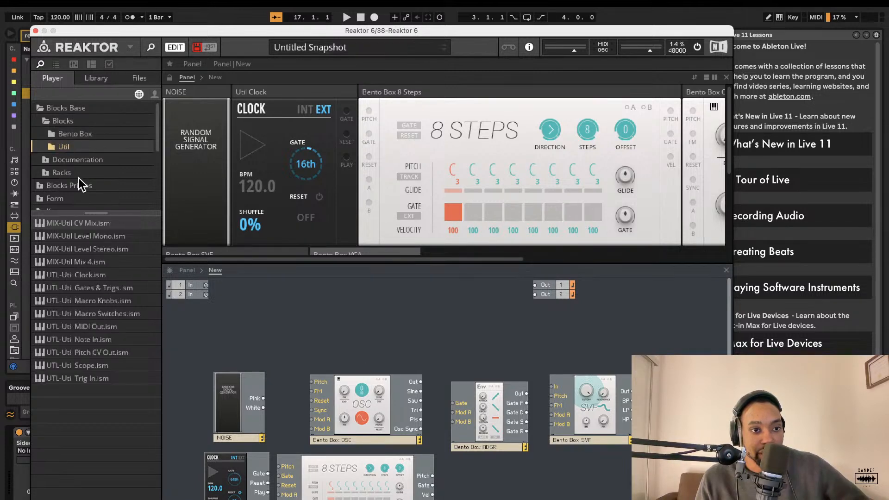
Step: Browse the Blocks Primes Rounds folder and add the Rounds Reverb block to the structure
click(71, 134)
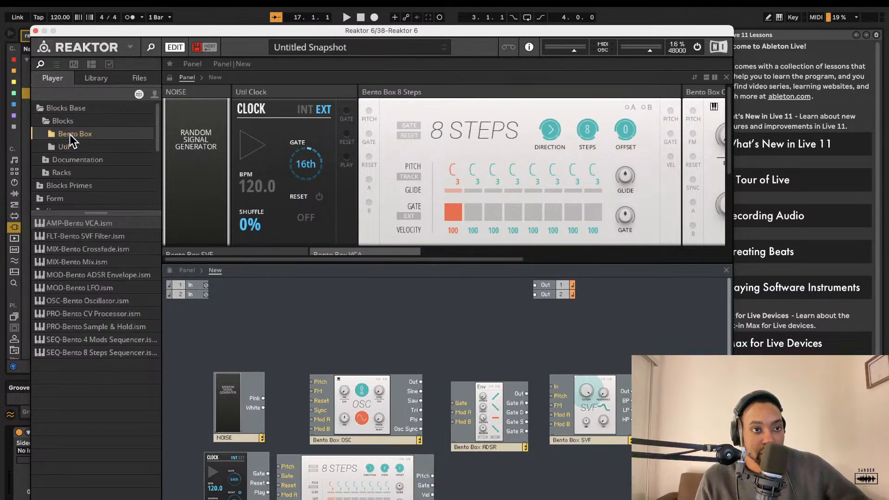
click(42, 185)
click(47, 130)
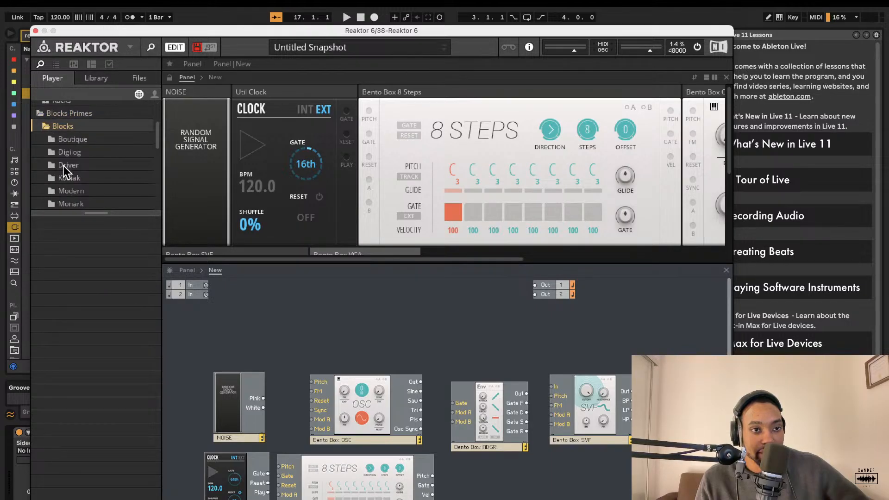
scroll(65, 167, down, 4)
scroll(67, 163, up, 2)
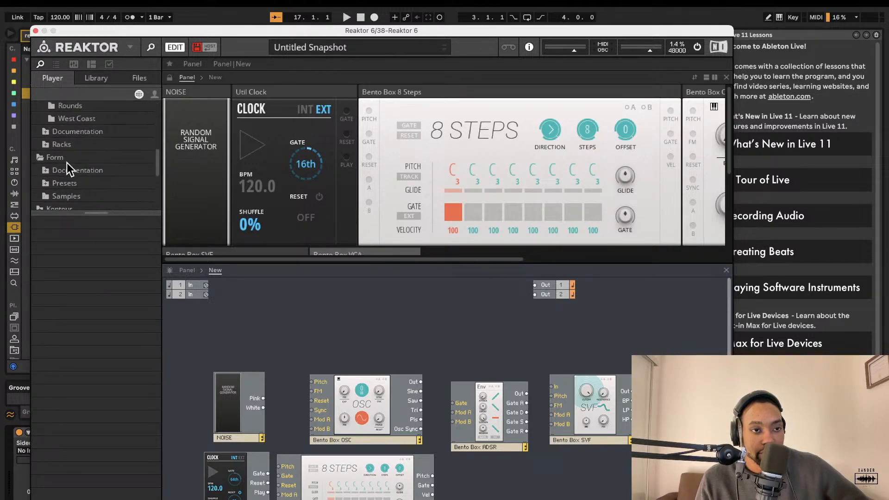
click(61, 164)
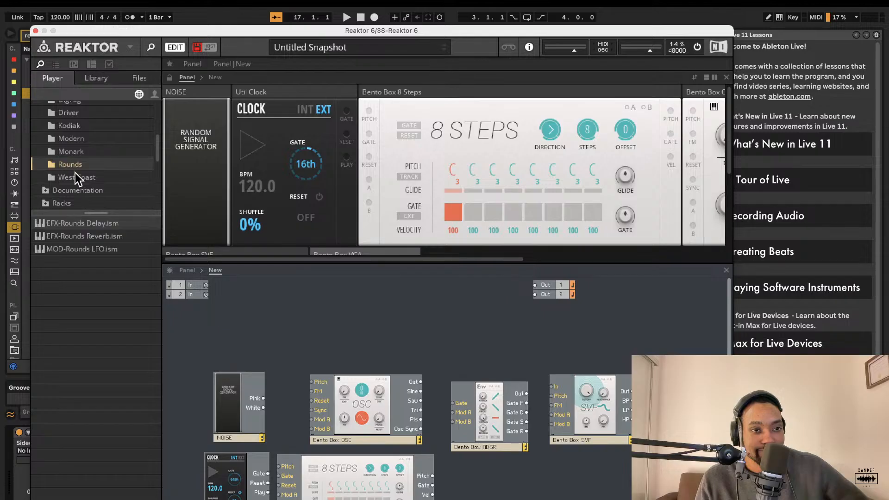
scroll(69, 171, down, 2)
scroll(75, 174, up, 1)
drag(105, 239, 491, 242)
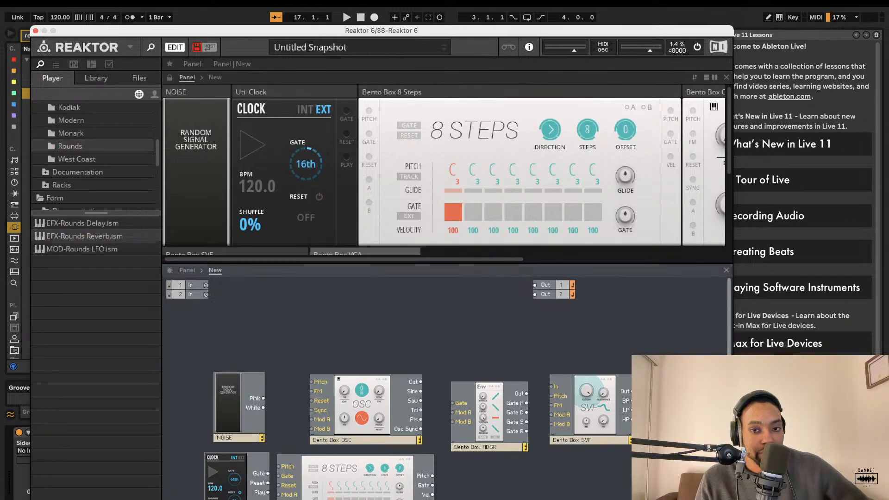
Step: Wire the Noise pink output to the oscillator's Pitch input and the oscillator output to the SVF filter input
scroll(349, 409, right, 2)
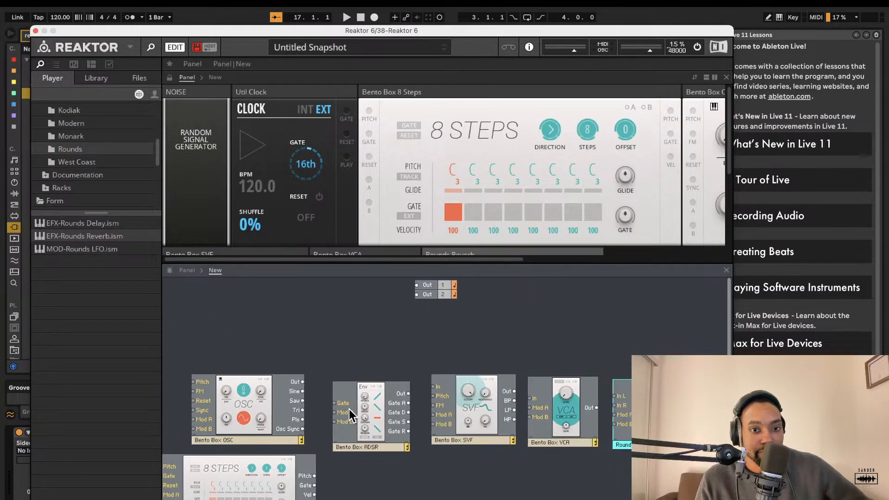
scroll(351, 408, left, 5)
drag(313, 380, 264, 398)
drag(422, 381, 461, 405)
scroll(468, 378, right, 3)
drag(374, 379, 505, 384)
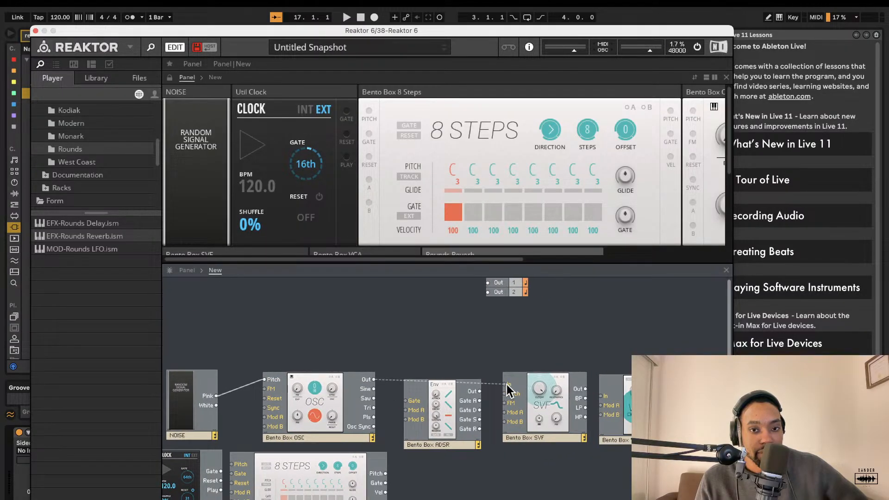
Step: Rearrange the envelope and filter blocks, moving the envelope below and the filter beside the oscillator
drag(449, 414, 528, 485)
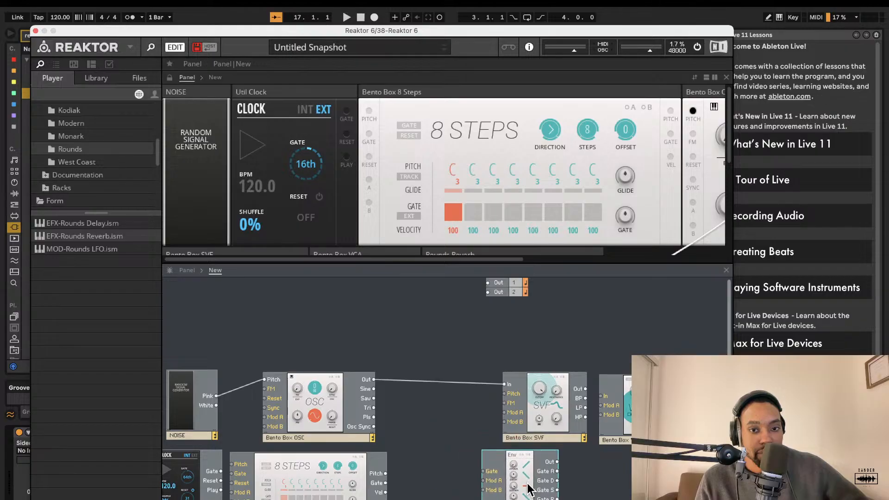
drag(539, 392, 445, 398)
drag(526, 463, 401, 460)
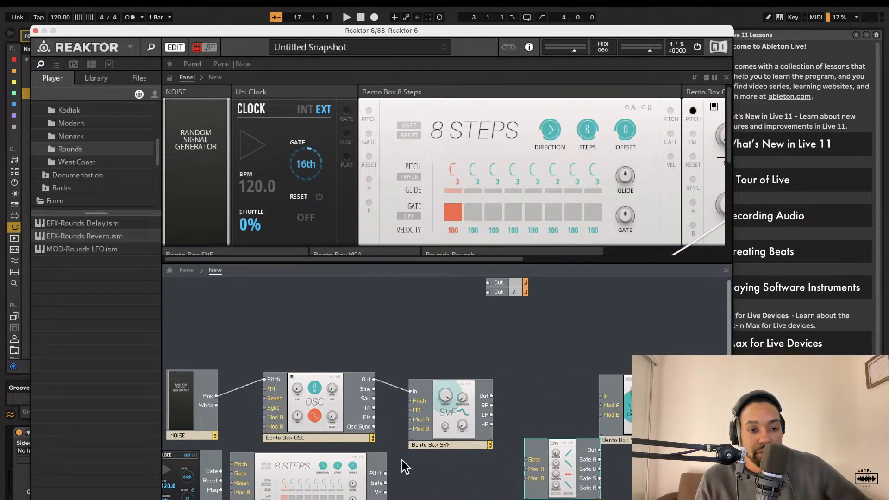
Step: Add a Util Note In block and reposition the oscillator and Noise blocks around it
scroll(314, 402, left, 2)
scroll(98, 147, up, 5)
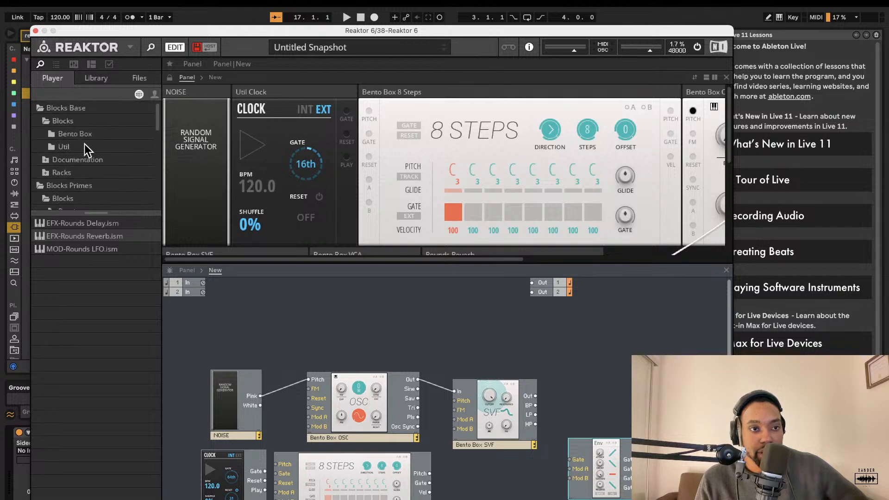
click(65, 134)
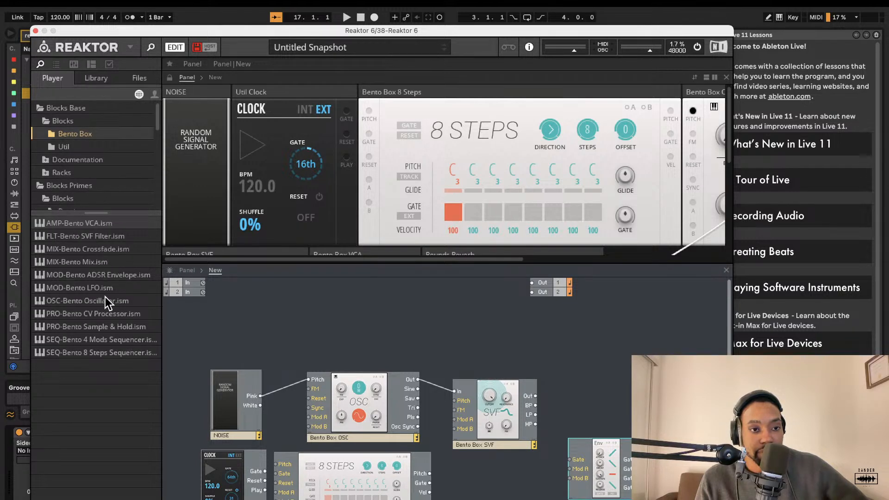
click(73, 150)
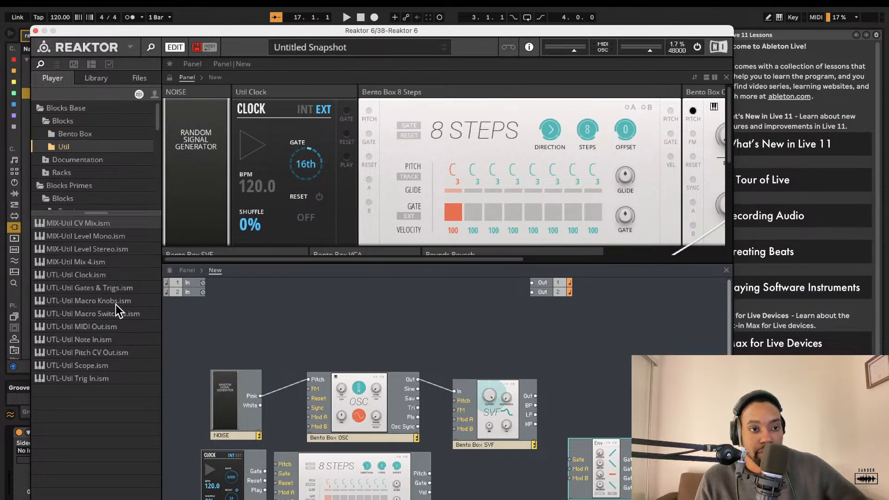
drag(96, 339, 319, 380)
drag(354, 415, 347, 348)
drag(239, 406, 312, 418)
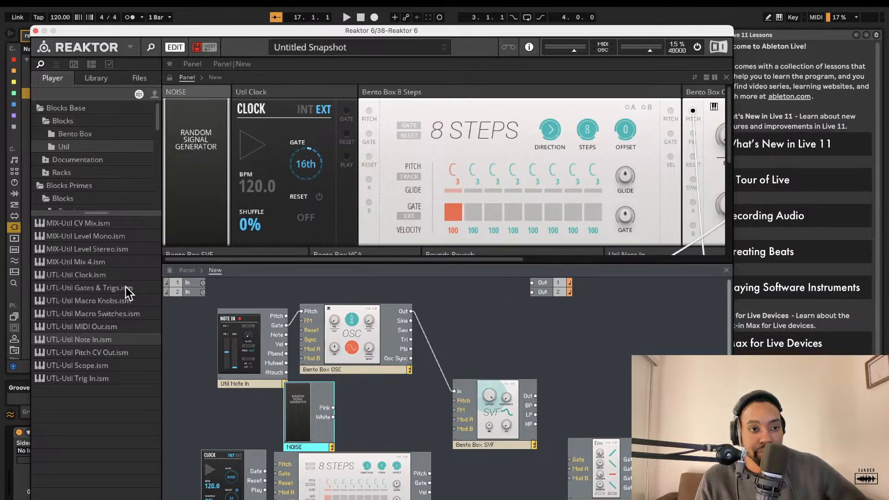
Step: Add a Util Mix 4 block to the structure and delete it
drag(97, 262, 452, 387)
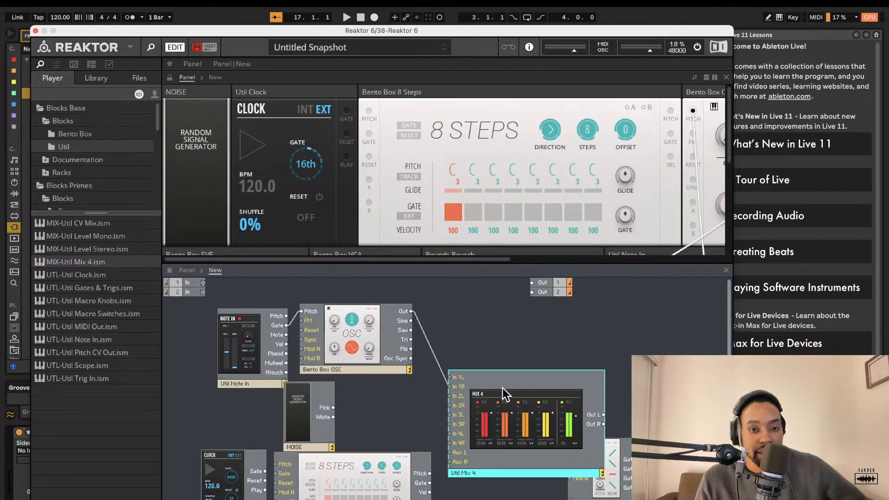
key(Delete)
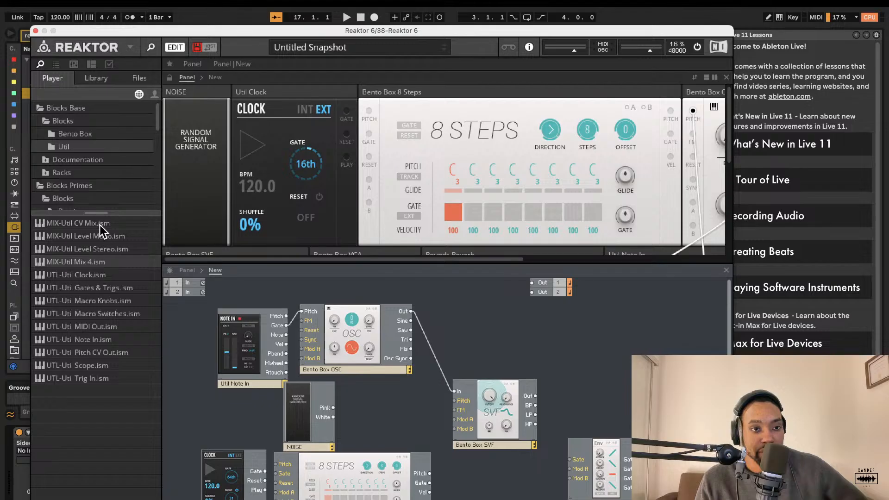
Step: Add a Util CV Mix block to the structure and delete it
drag(99, 225, 423, 322)
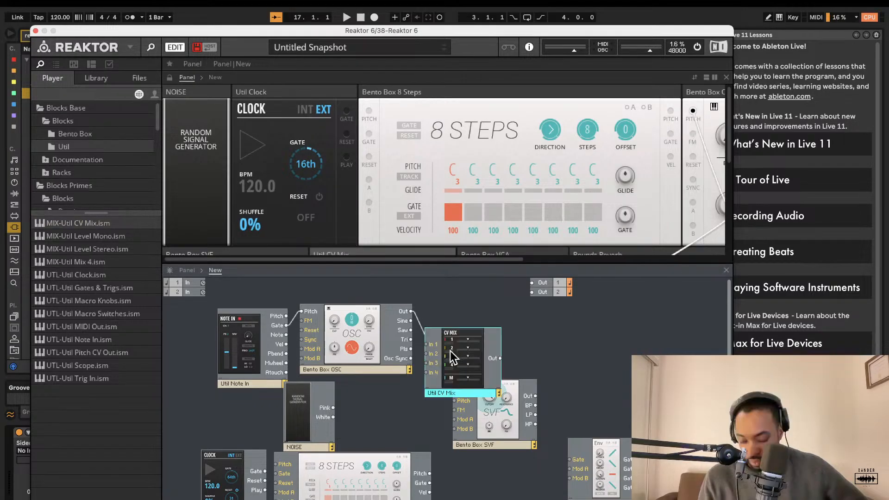
key(Delete)
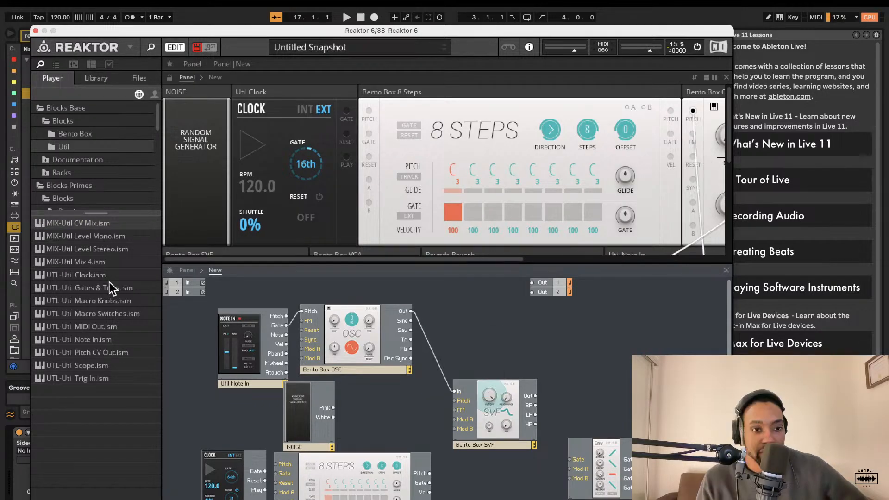
Step: Add a Bento Box Mix block from the Bento Box folder to the structure beside the oscillator
click(88, 133)
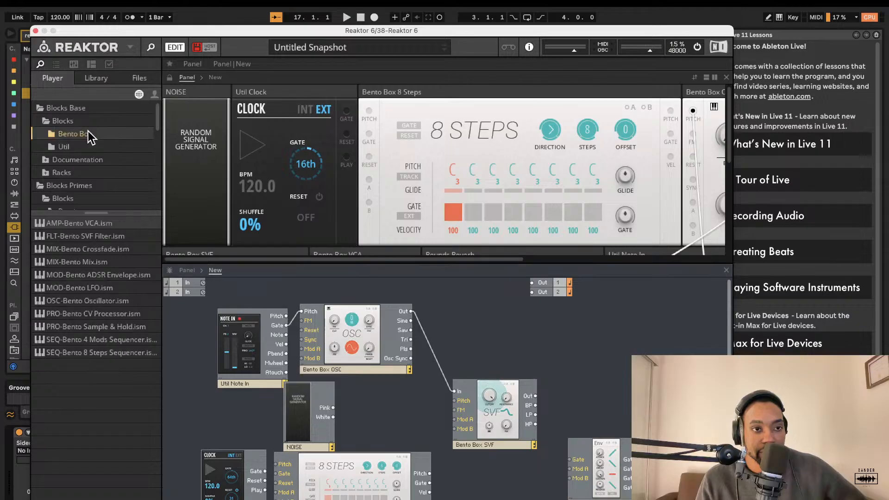
drag(134, 262, 434, 346)
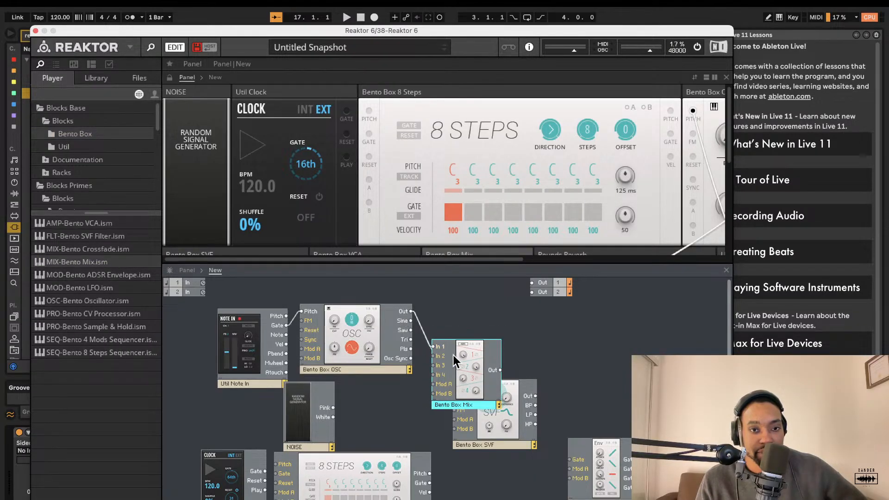
Step: Route the Noise pink output into the Bento Box Mix and the mix output into the SVF filter input, rearranging both blocks
drag(333, 408, 433, 356)
drag(433, 389, 393, 410)
drag(474, 397, 522, 363)
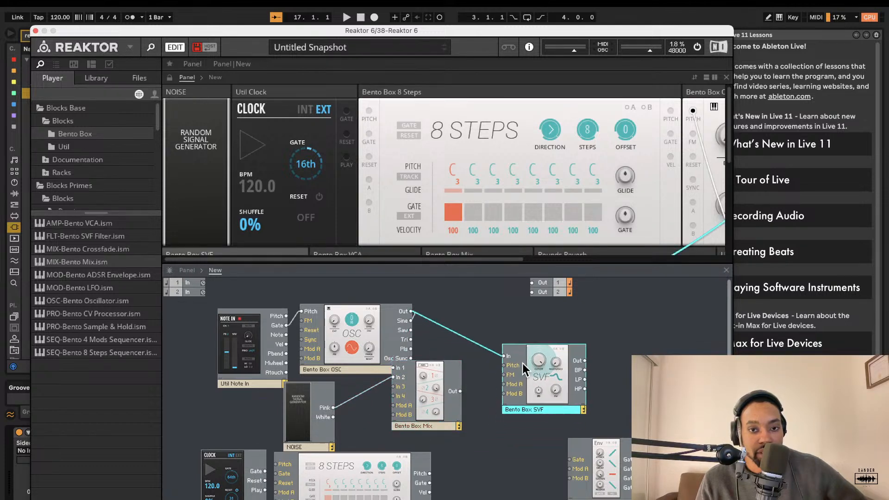
drag(460, 390, 501, 359)
Step: Reposition the SVF filter and connect the VCA chain to the main Out 1 and Out 2 ports
drag(554, 368, 537, 283)
click(619, 393)
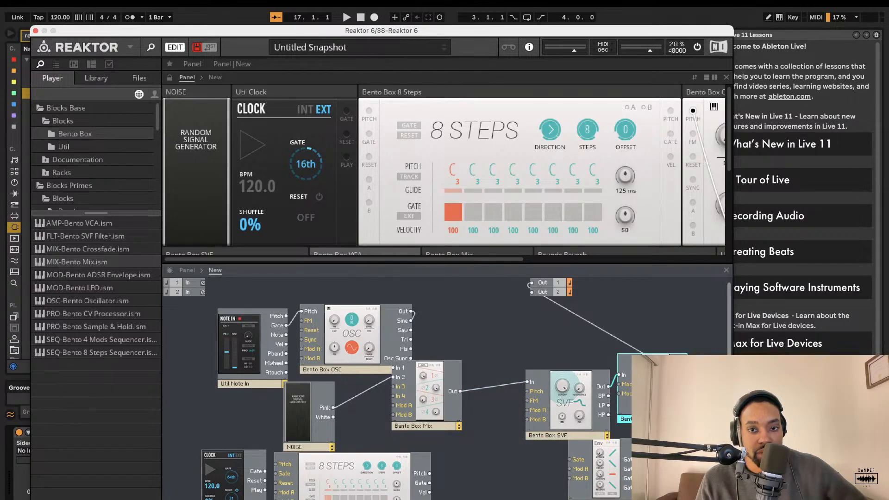
drag(685, 375, 530, 292)
Step: Set the sequencer's first step pitch to A
drag(452, 176, 394, 259)
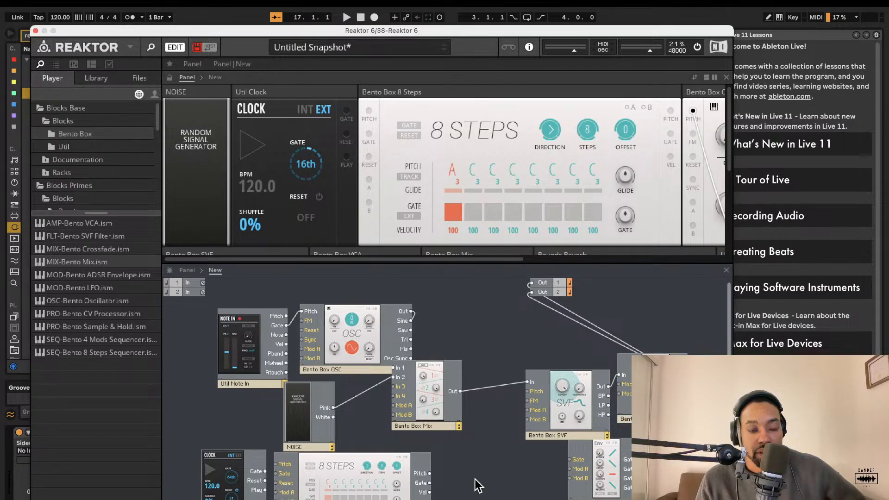
Step: Connect the Note In pitch output to the 8 Steps sequencer's Pitch input and move the Note In block left
scroll(379, 460, down, 1)
drag(265, 457, 287, 302)
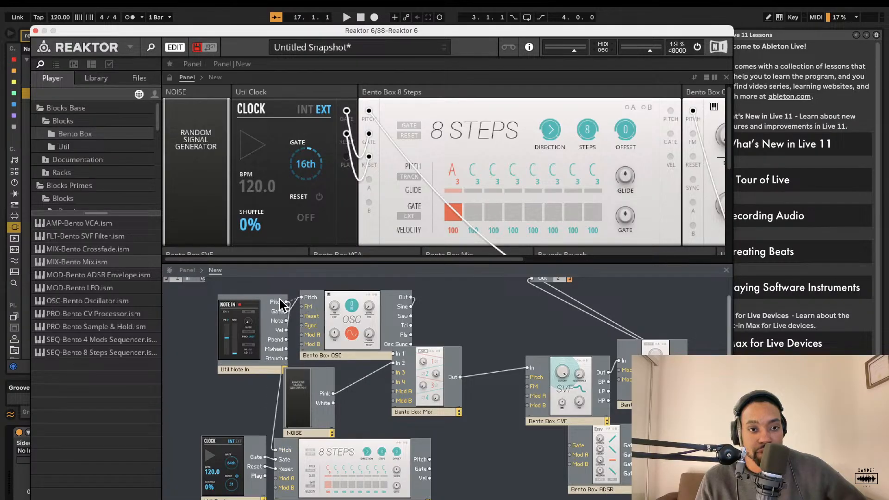
drag(239, 320, 209, 317)
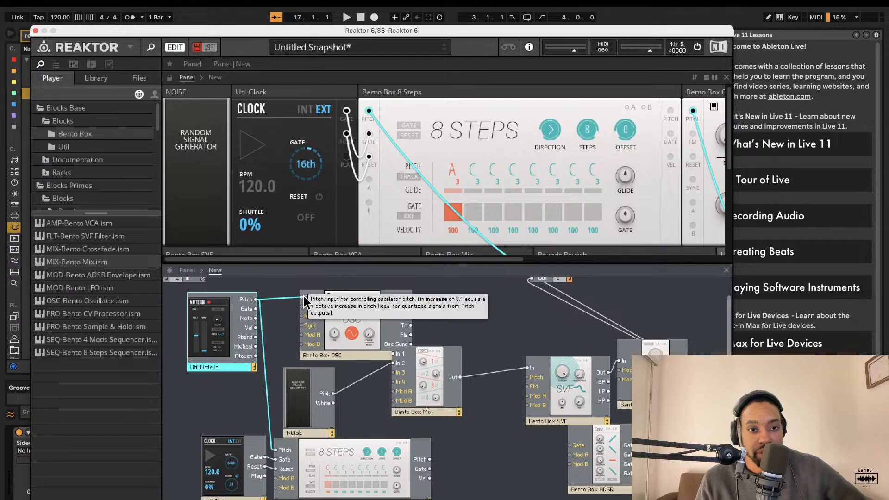
Step: Wire the 8 Steps sequencer's Pitch output to the oscillator's Pitch input
drag(301, 307, 458, 458)
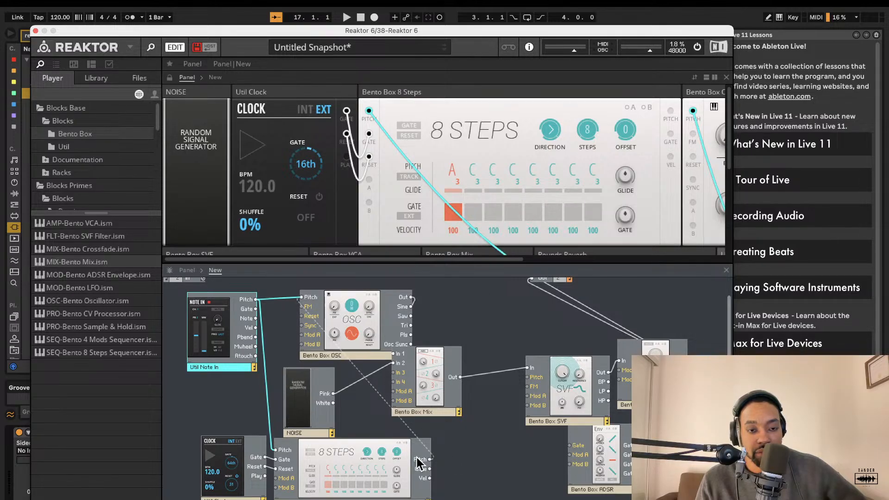
drag(419, 462, 420, 461)
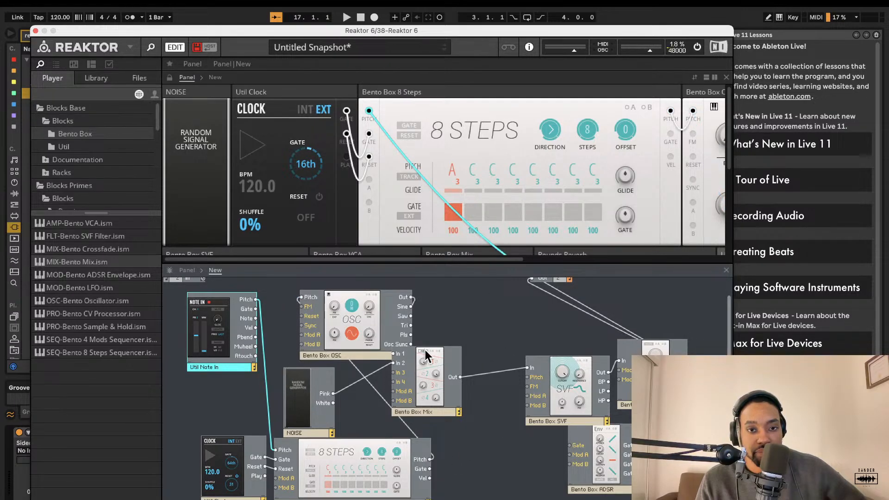
Step: Reposition the mix and envelope blocks and wire the Note In Gate output to the envelope's Gate input
drag(432, 373, 466, 368)
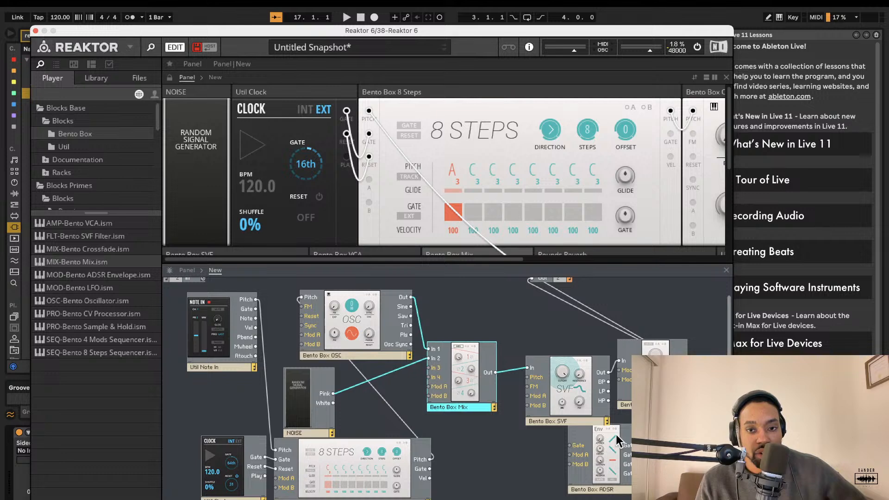
drag(611, 469, 561, 486)
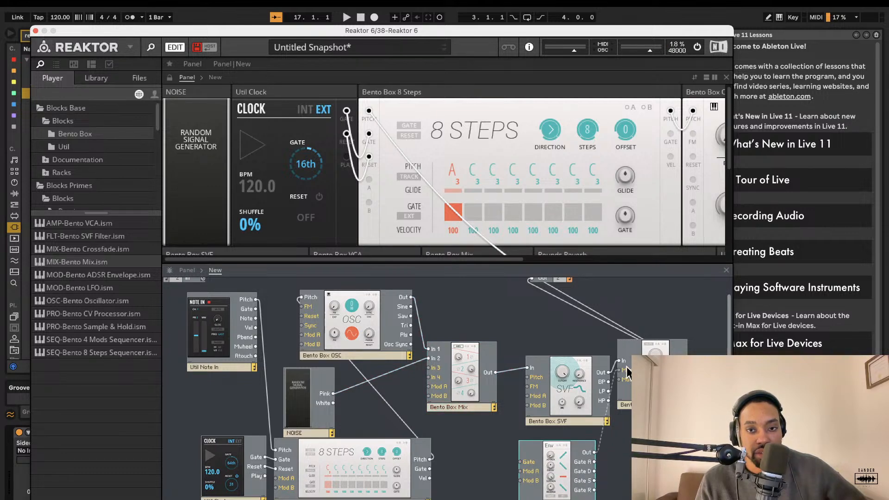
drag(627, 370, 626, 370)
drag(525, 464, 255, 308)
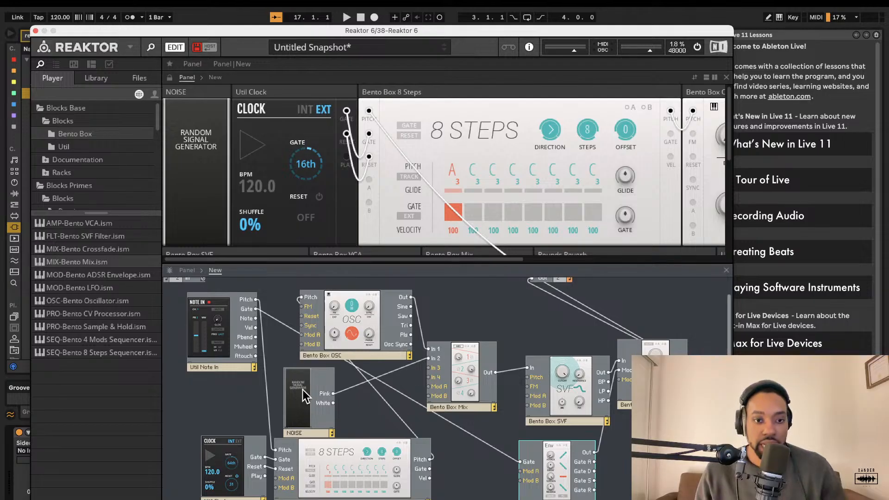
Step: Adjust the input level knobs on the Bento Box Mix panel
scroll(506, 221, right, 10)
scroll(532, 185, down, 3)
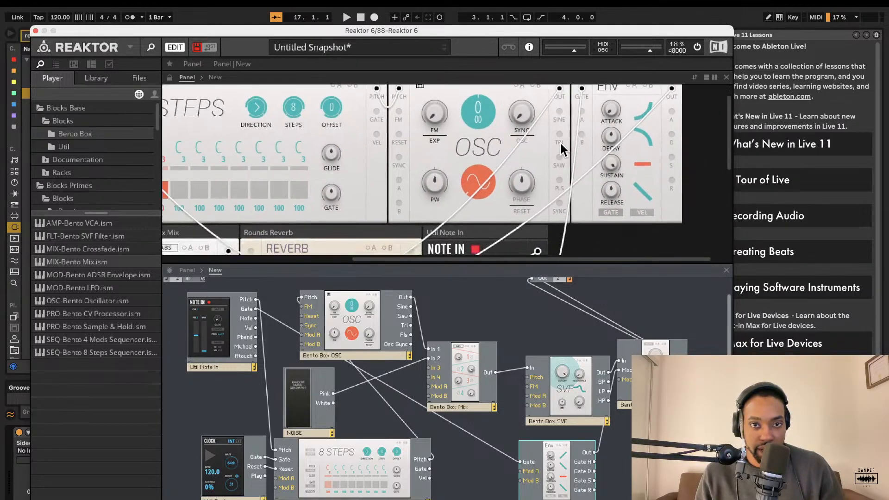
scroll(555, 153, left, 10)
scroll(560, 150, down, 4)
scroll(560, 150, right, 2)
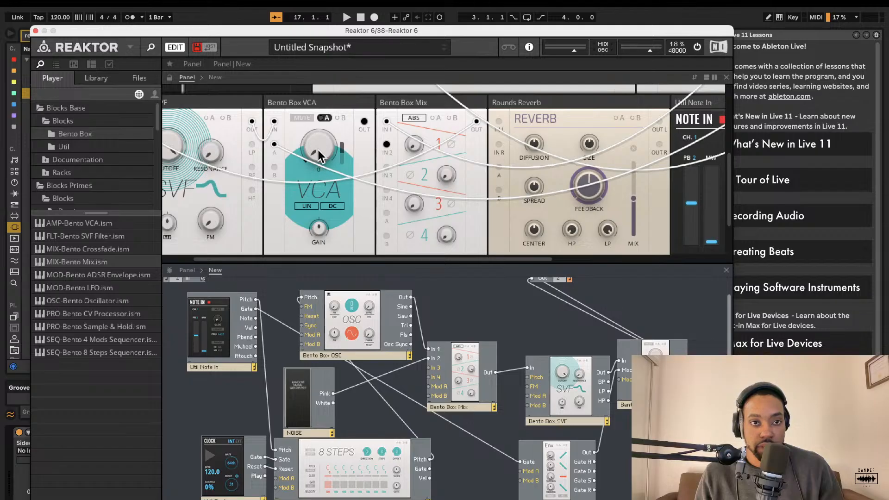
drag(560, 36, 534, 190)
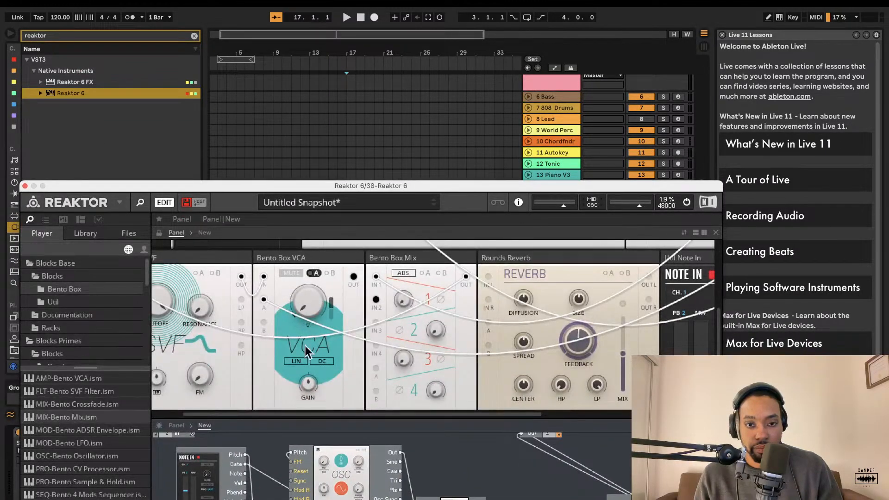
drag(399, 185, 387, 62)
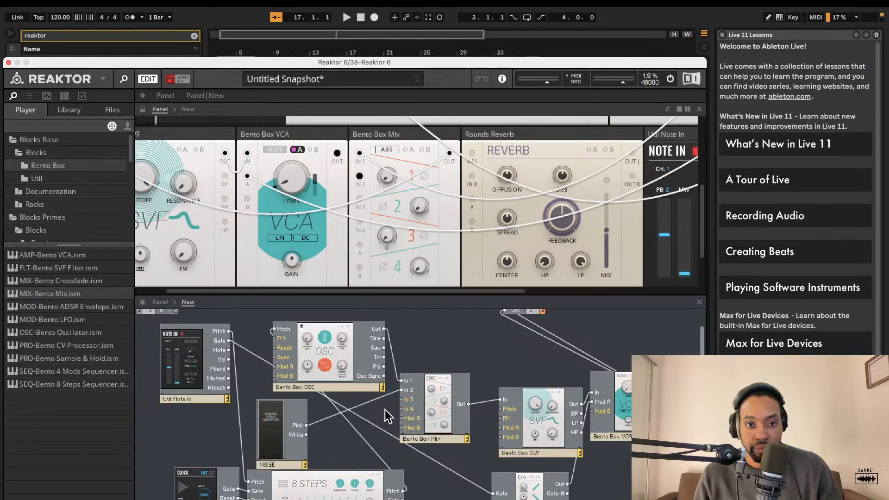
scroll(332, 200, right, 5)
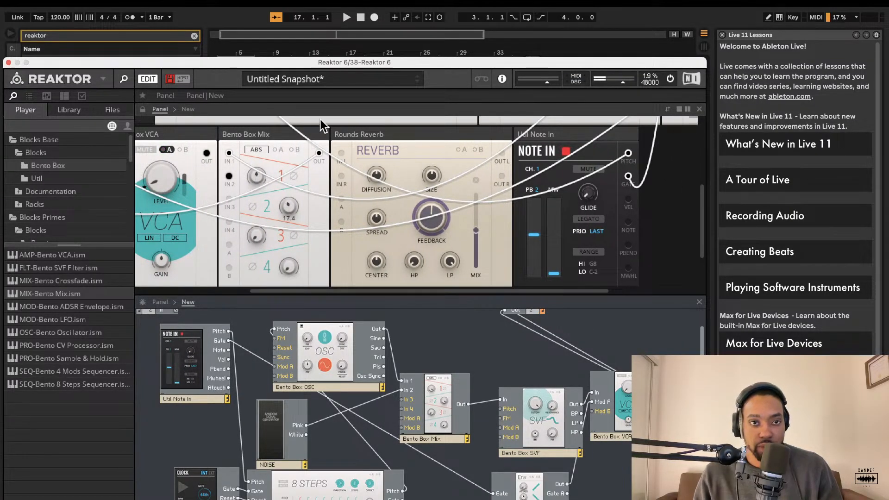
drag(375, 63, 384, 47)
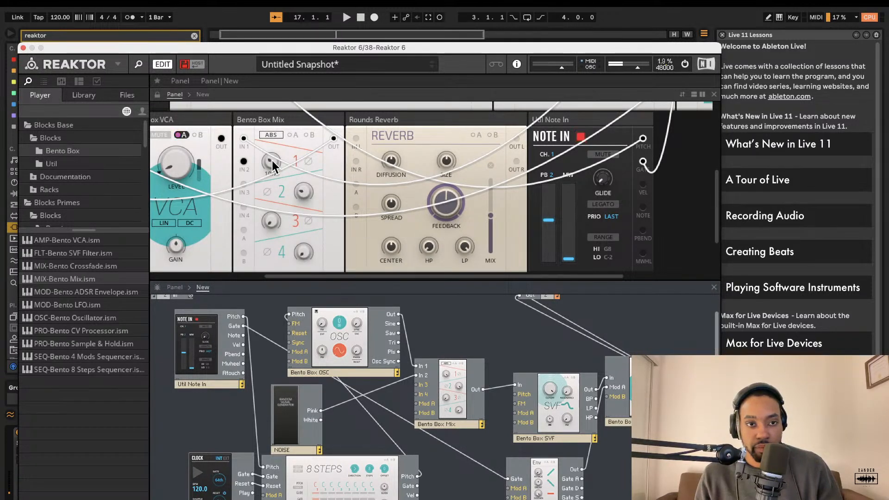
drag(271, 160, 273, 132)
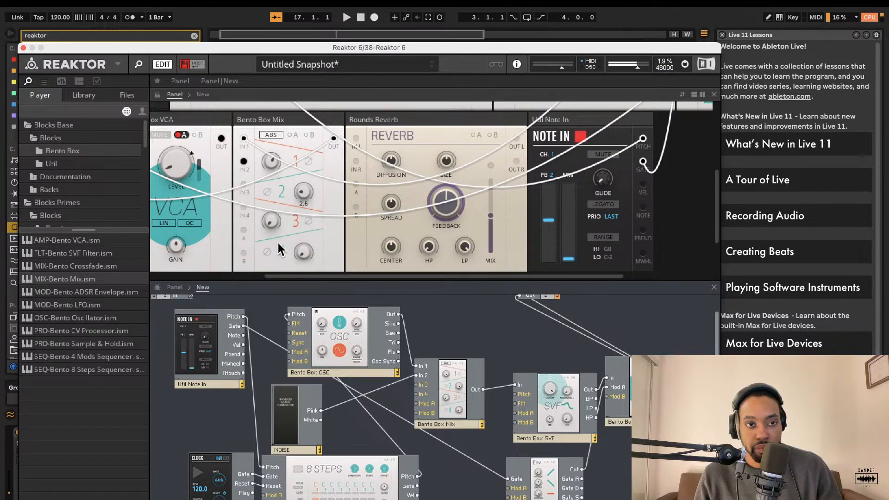
drag(270, 160, 278, 141)
Step: Browse the instrument panel to review each block's controls
scroll(278, 141, left, 3)
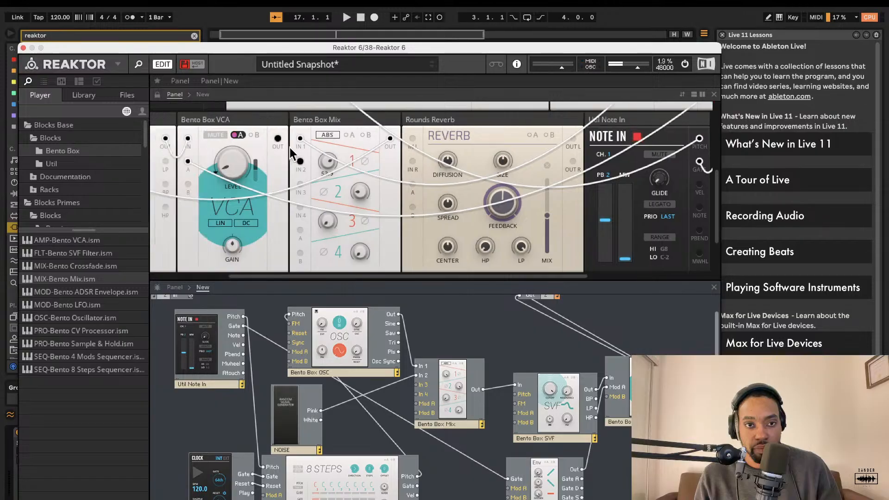
scroll(291, 149, up, 8)
scroll(293, 149, right, 5)
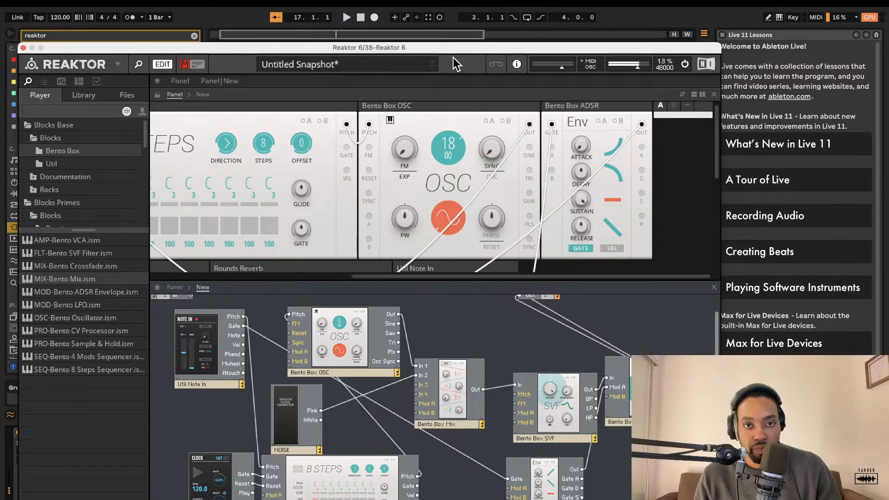
scroll(347, 223, down, 5)
scroll(277, 199, left, 3)
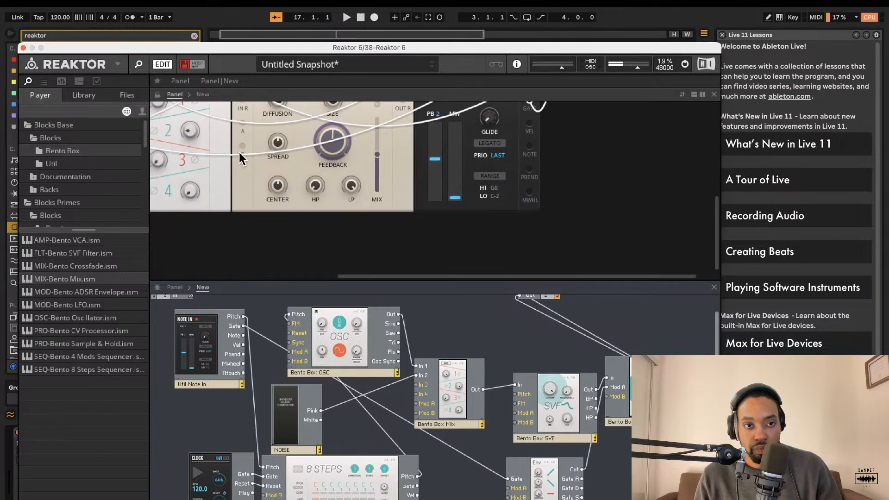
scroll(202, 176, up, 3)
scroll(201, 176, up, 3)
scroll(201, 175, left, 2)
scroll(231, 194, down, 4)
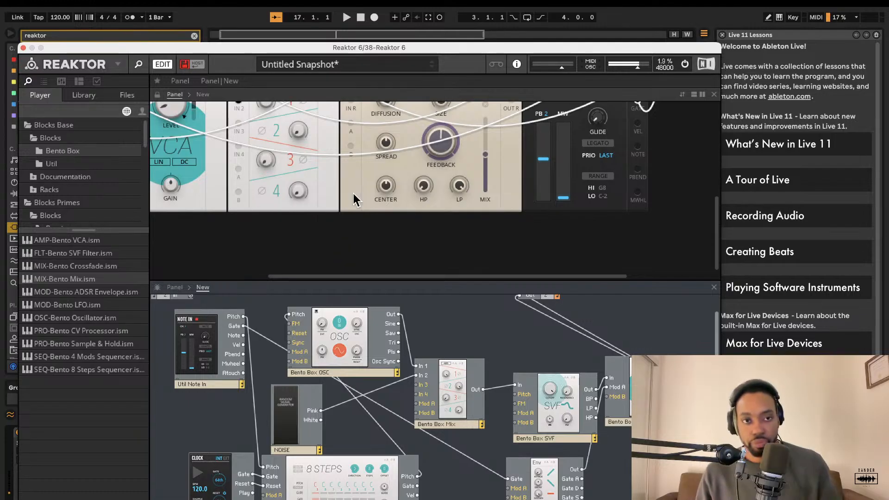
scroll(357, 204, up, 5)
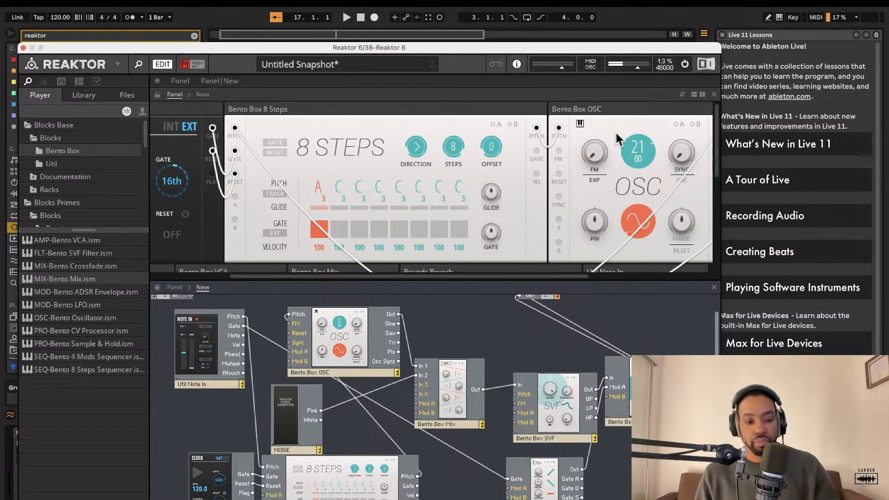
scroll(559, 185, down, 5)
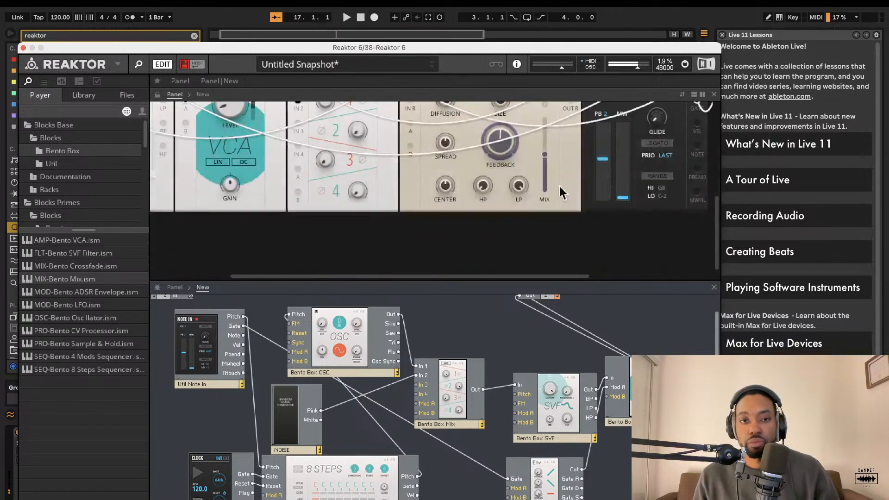
scroll(341, 251, up, 5)
scroll(336, 241, left, 3)
scroll(347, 228, down, 2)
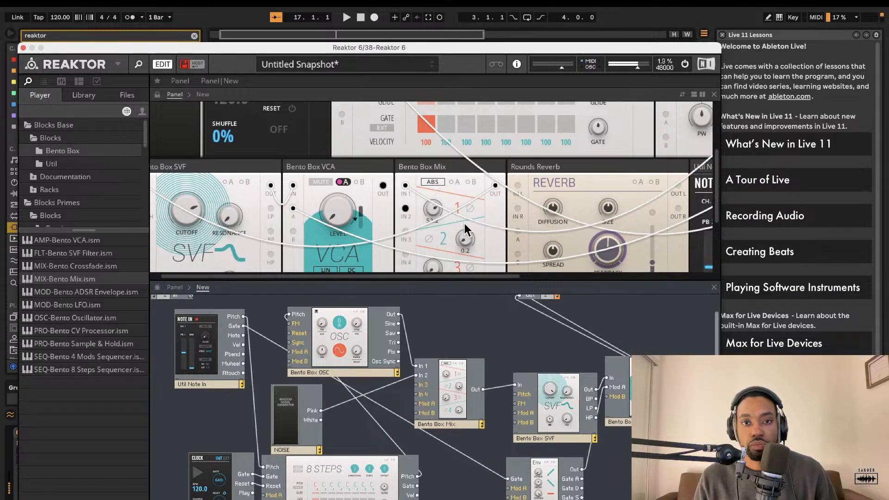
scroll(435, 204, down, 3)
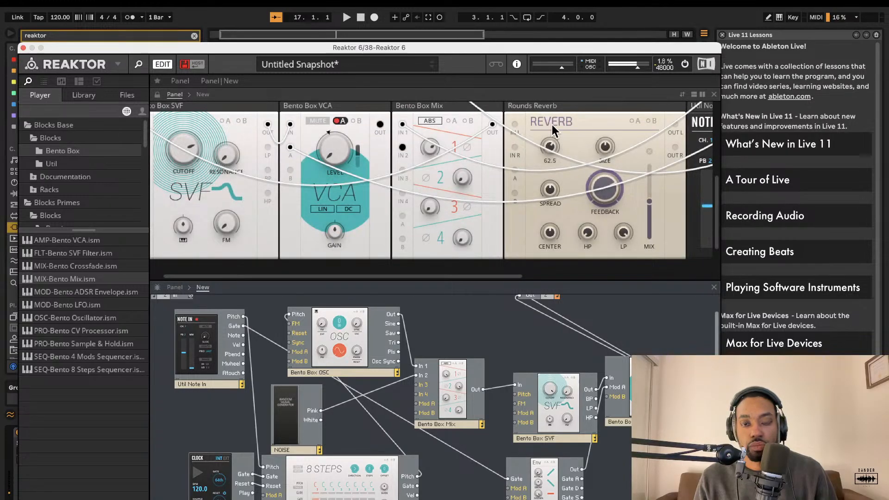
scroll(574, 302, right, 2)
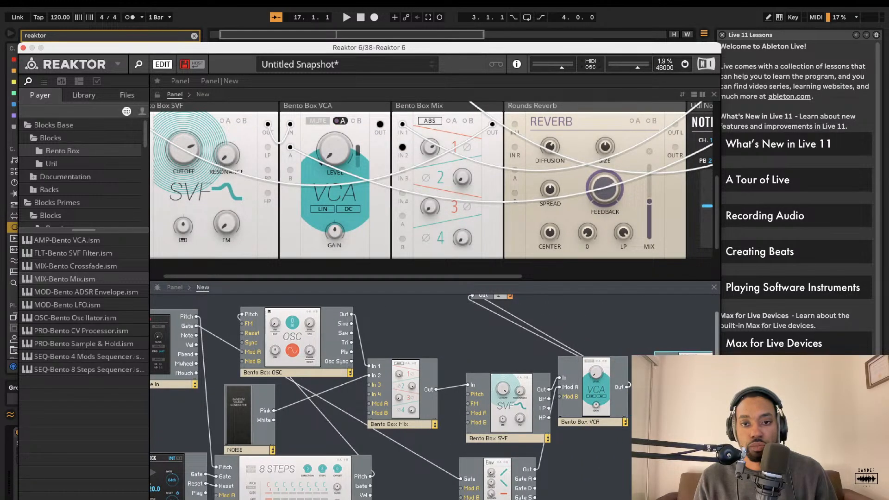
Step: Wire the VCA output into the Rounds Reverb and the reverb's left and right outputs to Out 1 and Out 2
drag(626, 387, 656, 377)
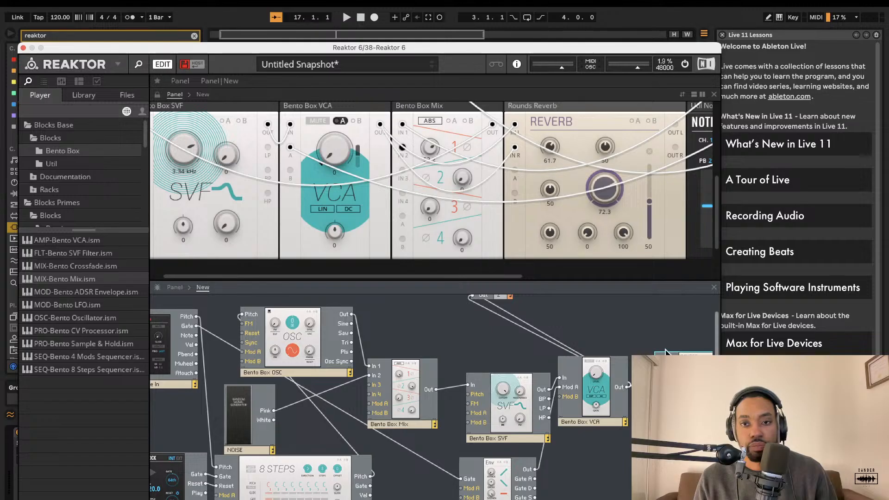
scroll(662, 377, right, 2)
drag(706, 364, 418, 305)
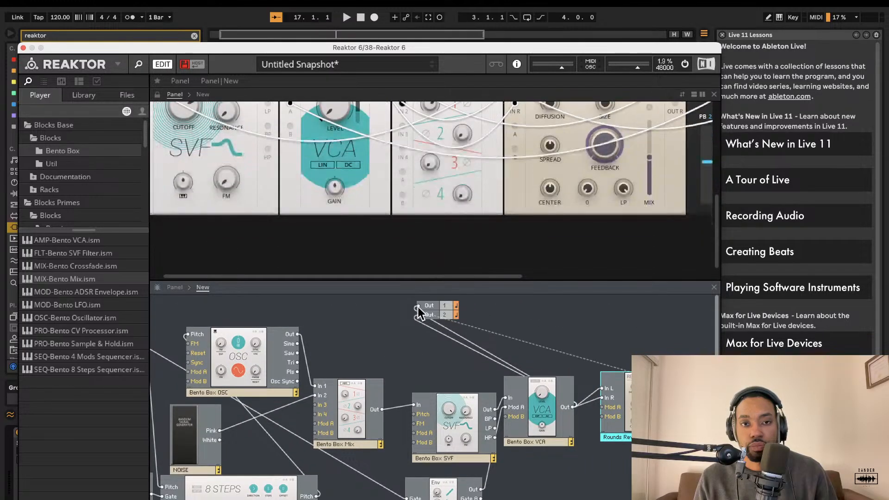
drag(706, 398, 411, 315)
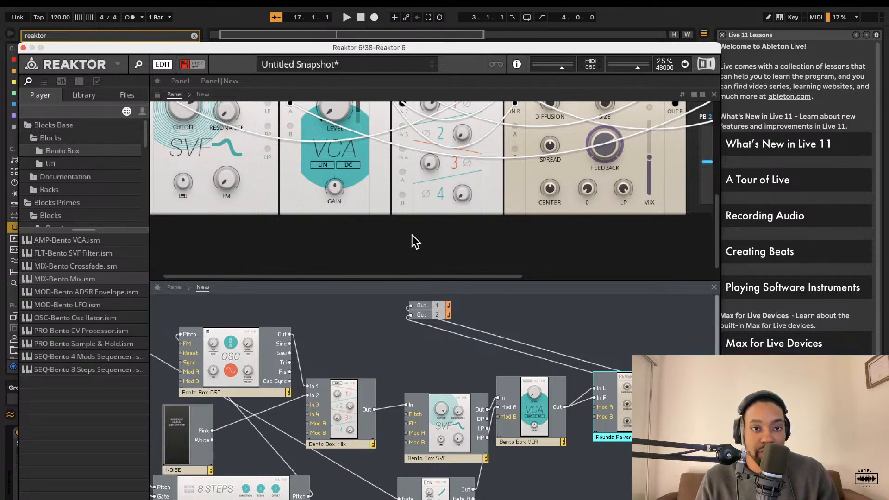
scroll(389, 253, up, 5)
scroll(467, 178, right, 5)
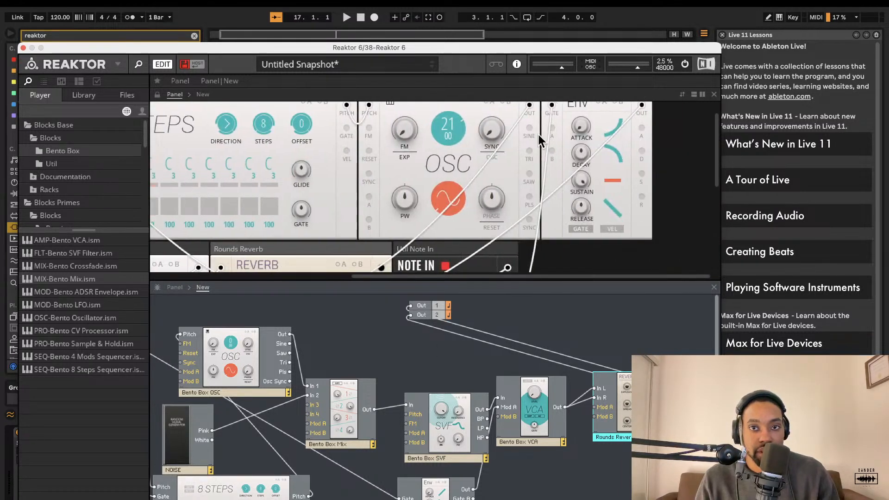
scroll(456, 166, left, 4)
scroll(456, 165, up, 1)
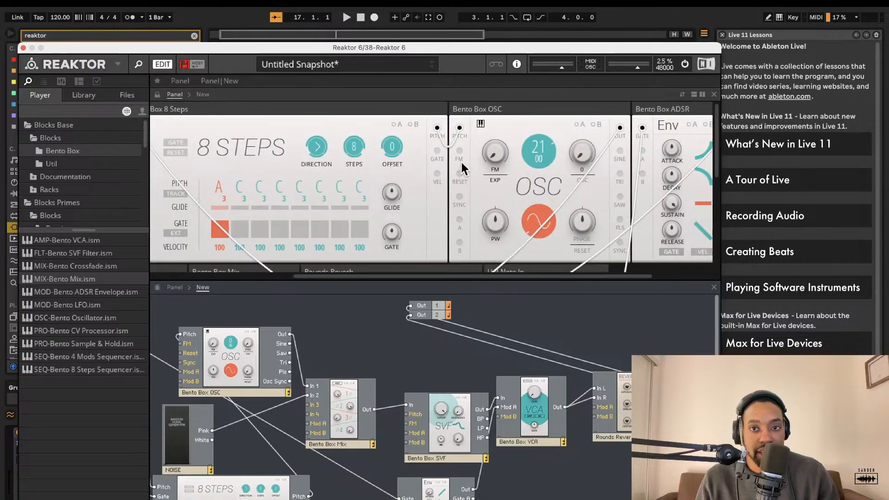
Step: Raise the ADSR envelope's release to about 3.26 s
scroll(603, 113, right, 1)
scroll(601, 162, right, 3)
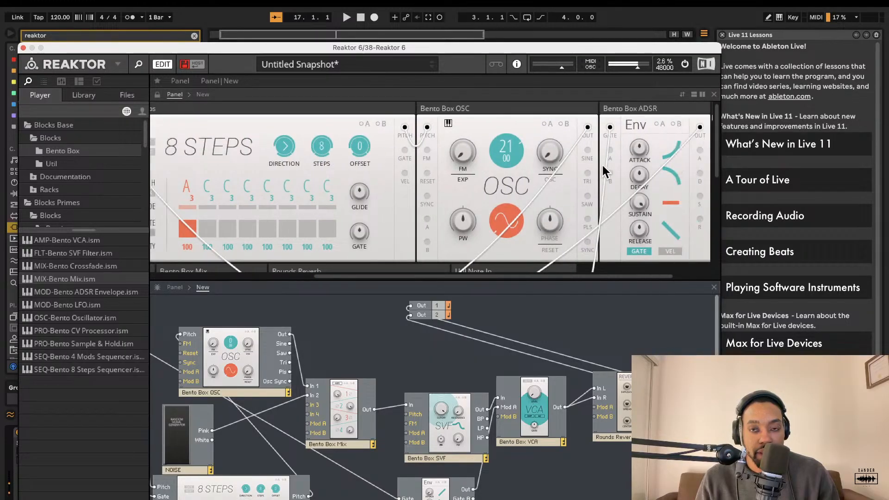
drag(581, 228, 587, 178)
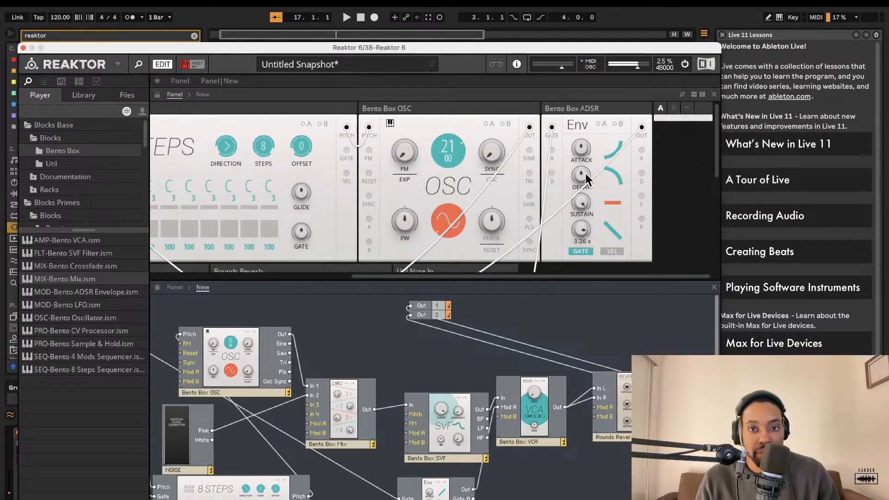
Step: Add a Bento Box LFO block to the structure below the mix block
scroll(547, 206, left, 2)
scroll(532, 180, down, 1)
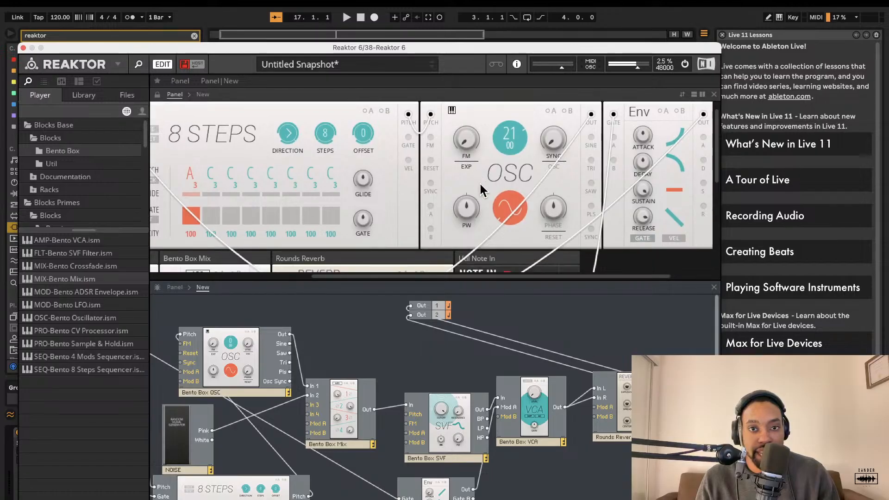
scroll(423, 301, left, 2)
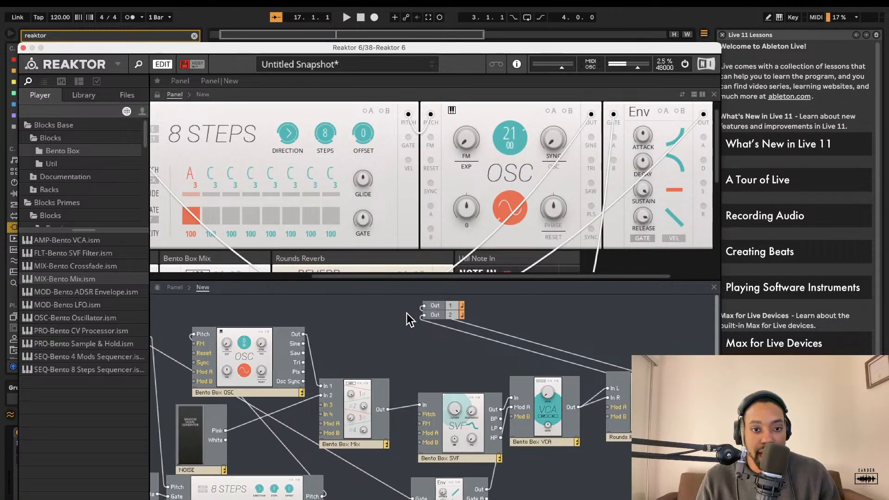
drag(67, 304, 437, 411)
scroll(517, 200, right, 2)
scroll(517, 200, down, 3)
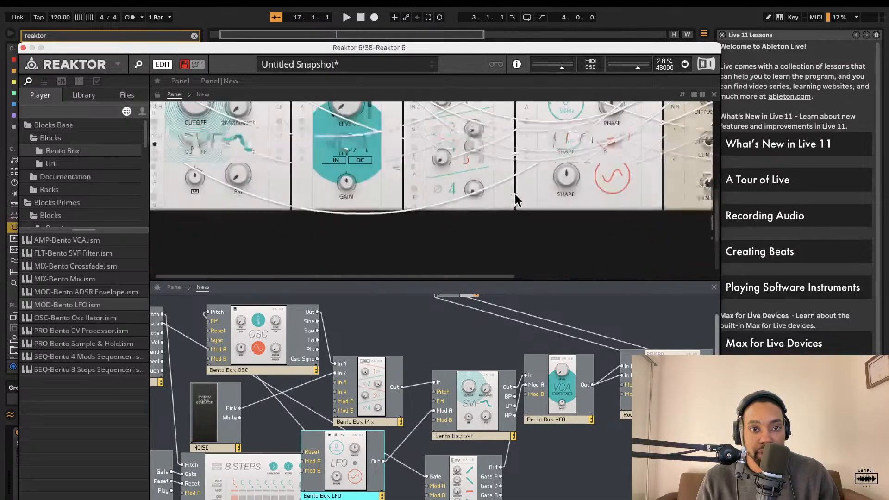
scroll(516, 200, up, 3)
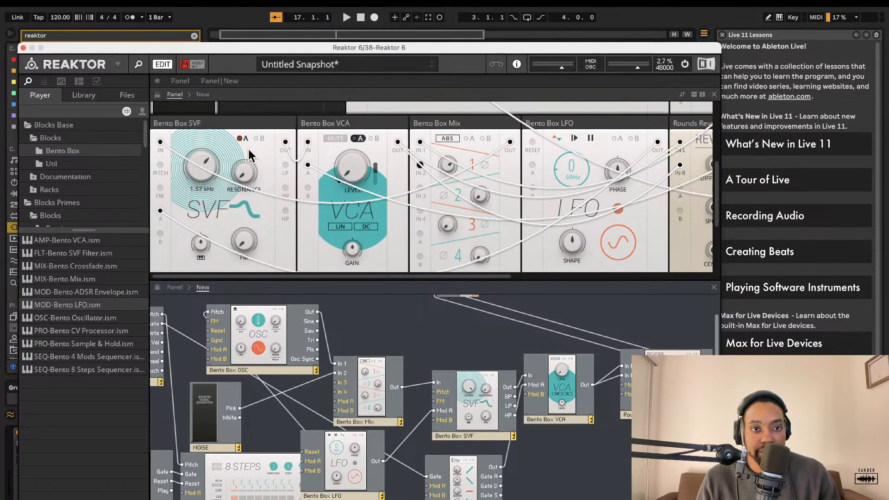
Step: Enable Mod A on the SVF filter, set its modulation amount, and select the LFO feeding it
click(244, 138)
drag(225, 165, 227, 121)
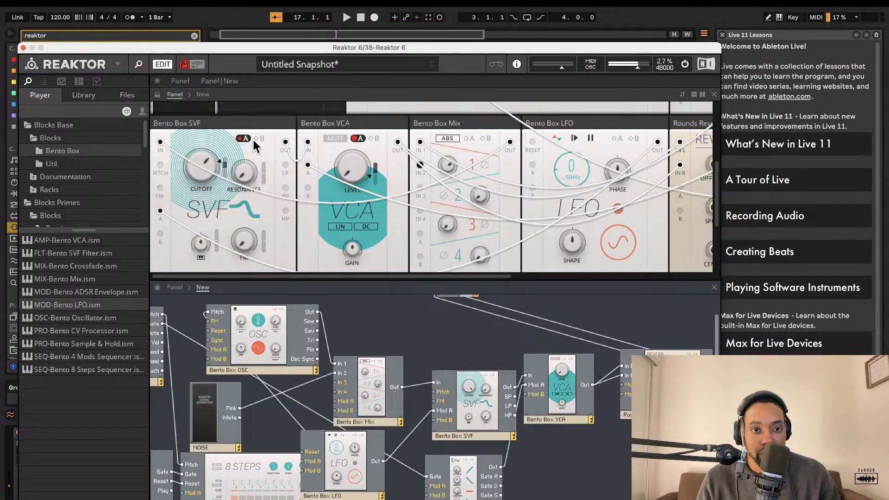
click(356, 450)
scroll(353, 441, left, 4)
scroll(354, 441, up, 2)
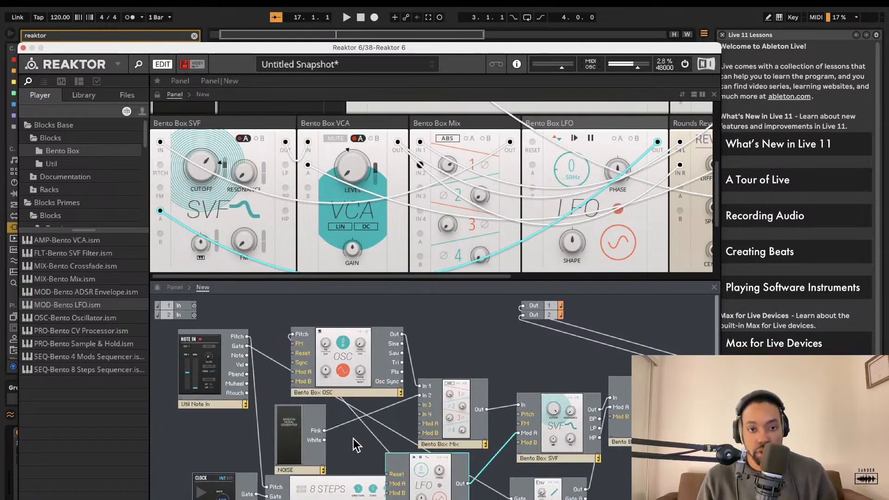
Step: Duplicate the LFO block and connect the copy's output to the oscillator's Mod A input
right_click(430, 484)
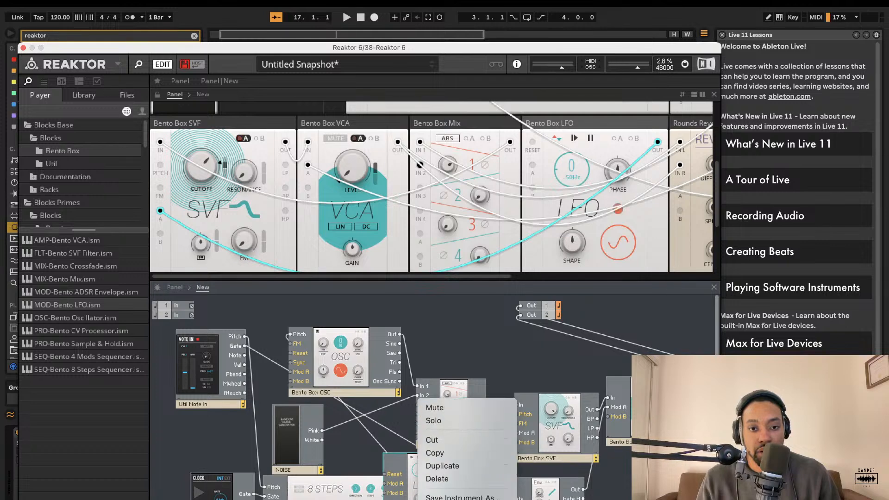
click(457, 467)
drag(461, 471, 293, 372)
Step: Enable Mod A on the oscillator panel and set its modulation amount
scroll(407, 209, right, 5)
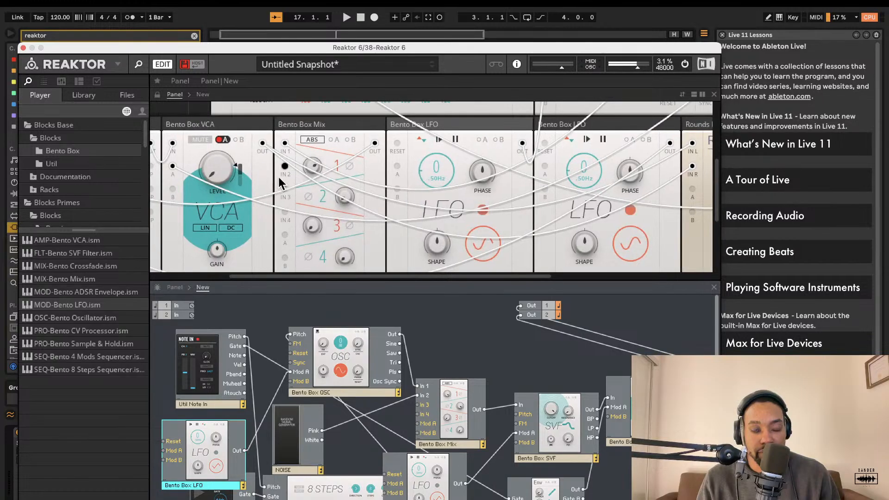
scroll(324, 194, up, 5)
scroll(387, 178, right, 6)
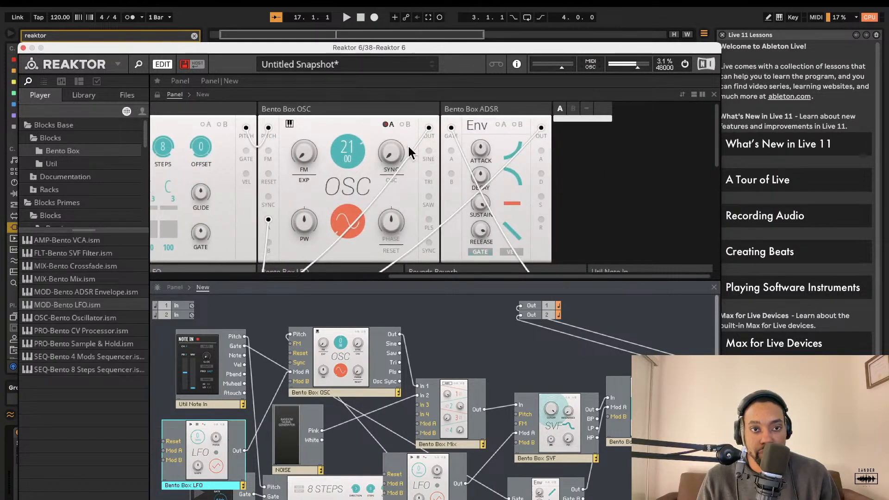
scroll(410, 152, left, 7)
scroll(509, 138, right, 2)
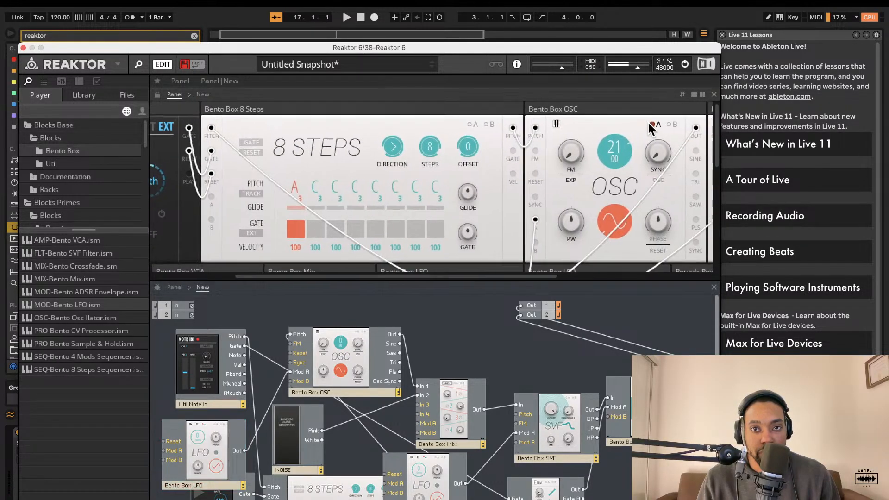
click(659, 124)
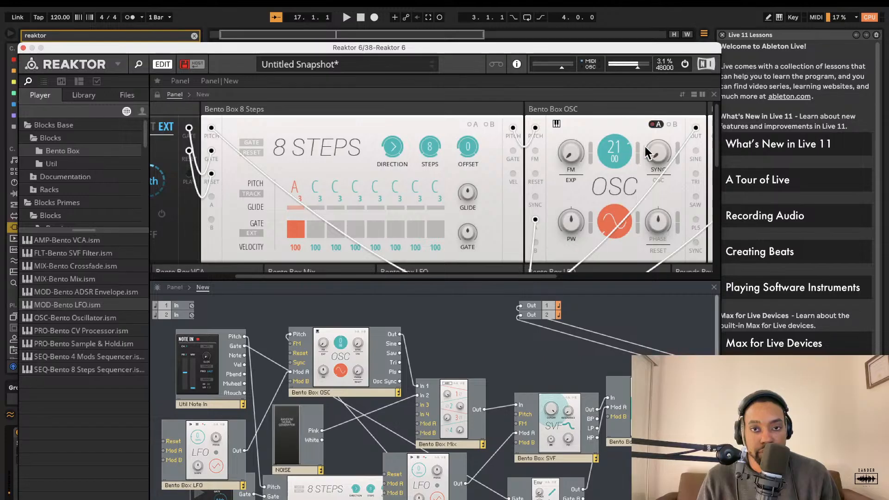
drag(638, 149, 633, 110)
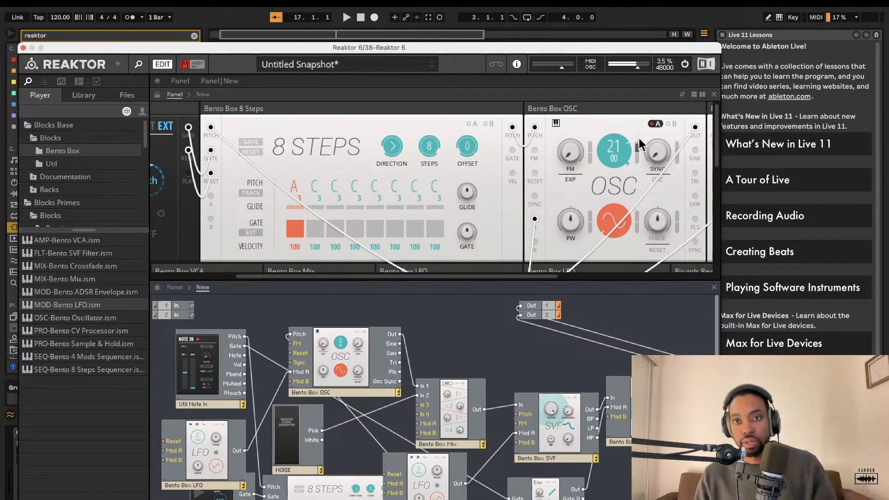
Step: Adjust the ADSR envelope's attack, sustain and release knobs for a shorter, plucked shape
scroll(638, 138, right, 3)
scroll(638, 138, down, 2)
scroll(610, 153, up, 2)
scroll(610, 152, left, 2)
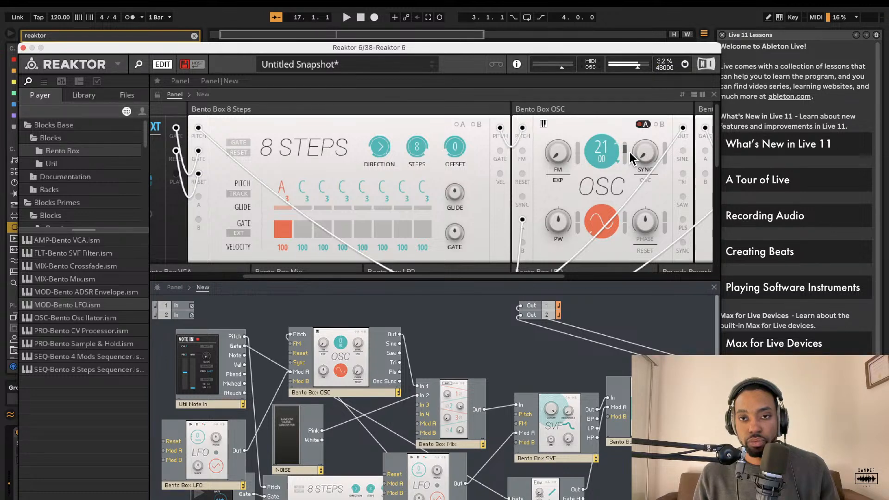
scroll(645, 129, right, 5)
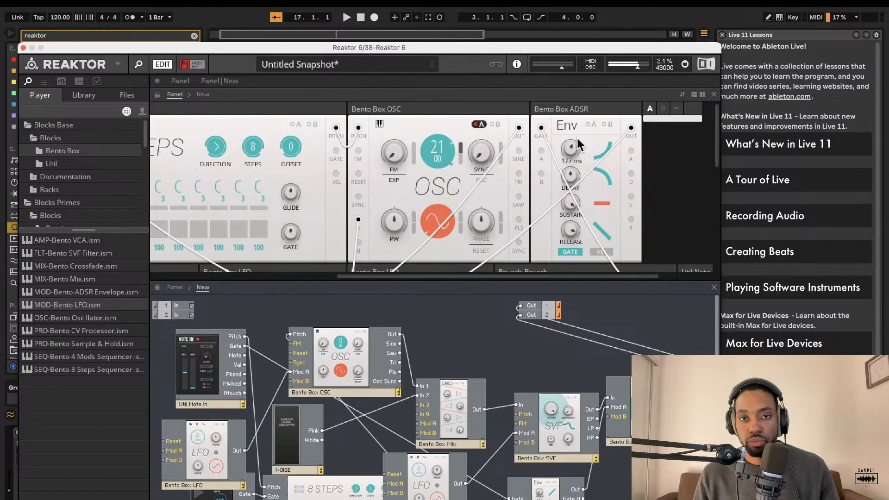
drag(573, 144, 566, 173)
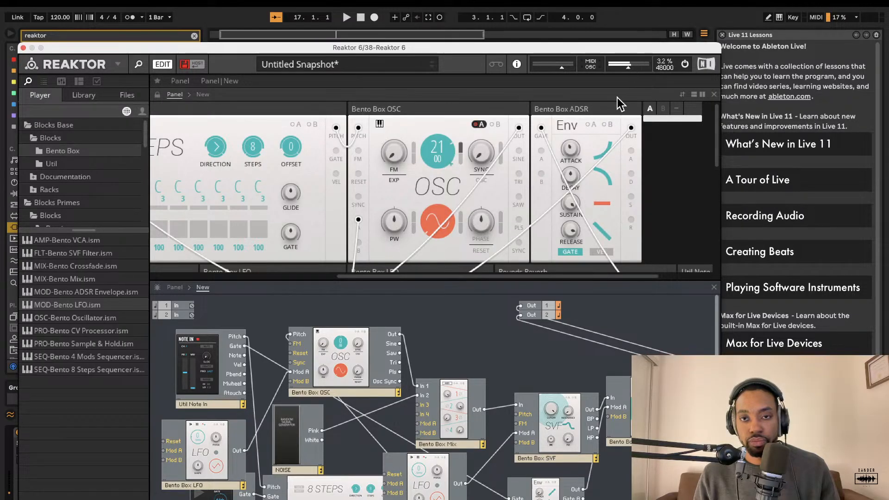
drag(569, 201, 561, 286)
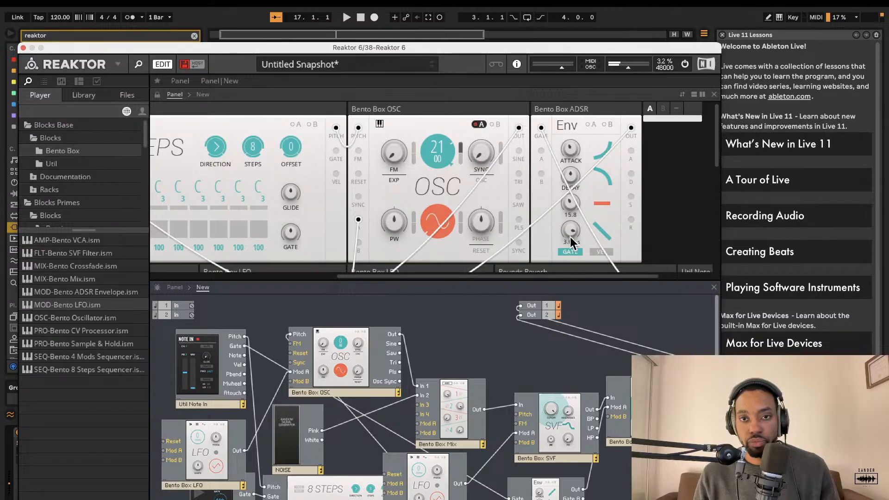
drag(569, 234, 559, 306)
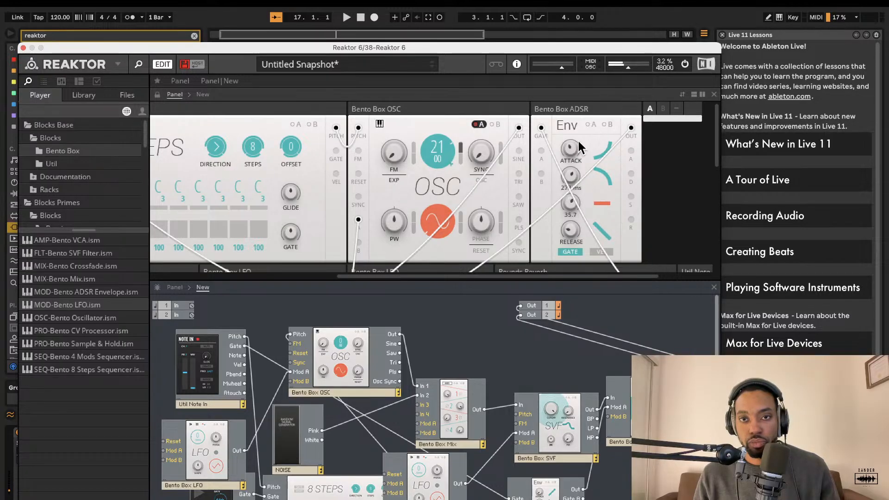
drag(565, 257, 571, 119)
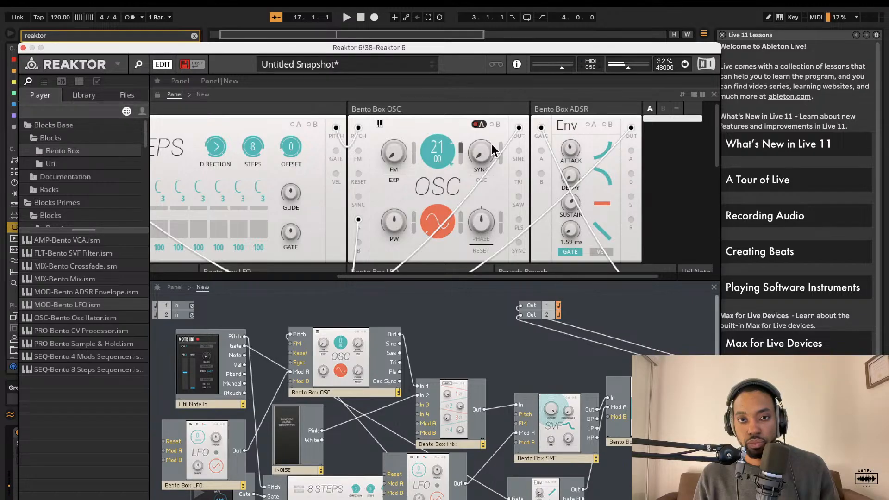
Step: Raise the first LFO's rate to about 6.69 Hz
scroll(494, 151, down, 5)
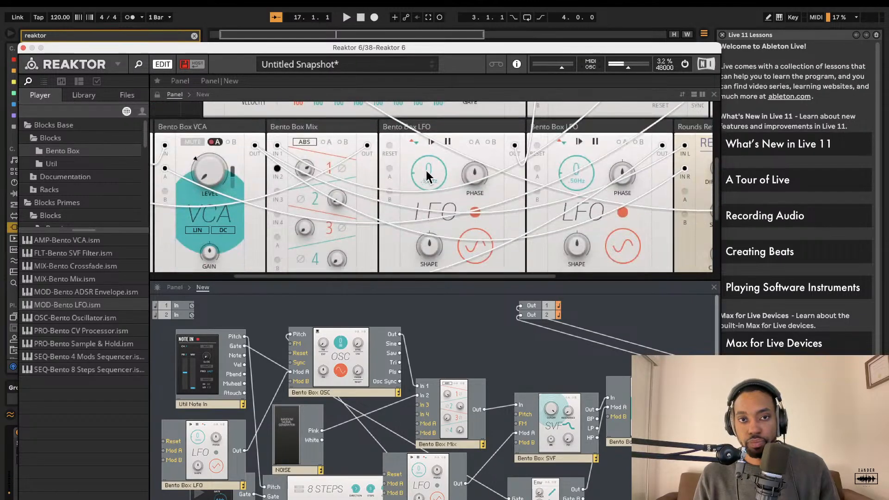
drag(427, 175, 423, 132)
Step: Duplicate the ADSR envelope block and place the copy next to the second LFO
scroll(451, 121, up, 5)
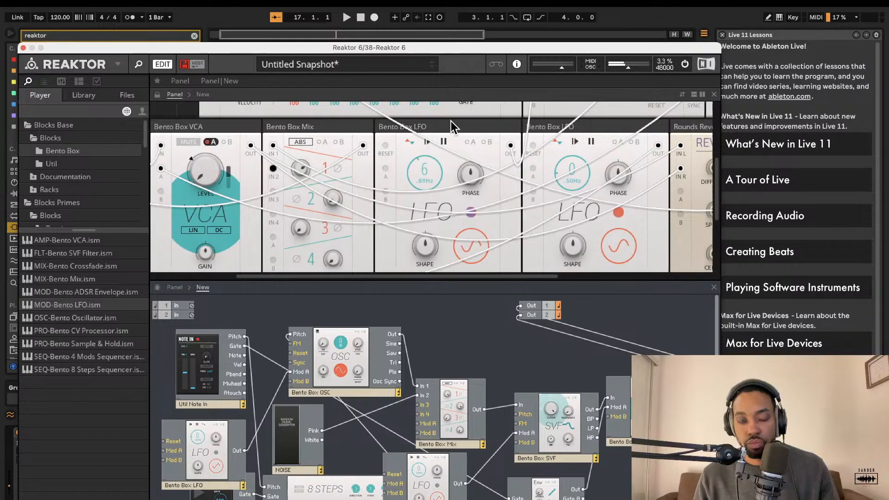
scroll(548, 111, right, 2)
scroll(551, 111, right, 1)
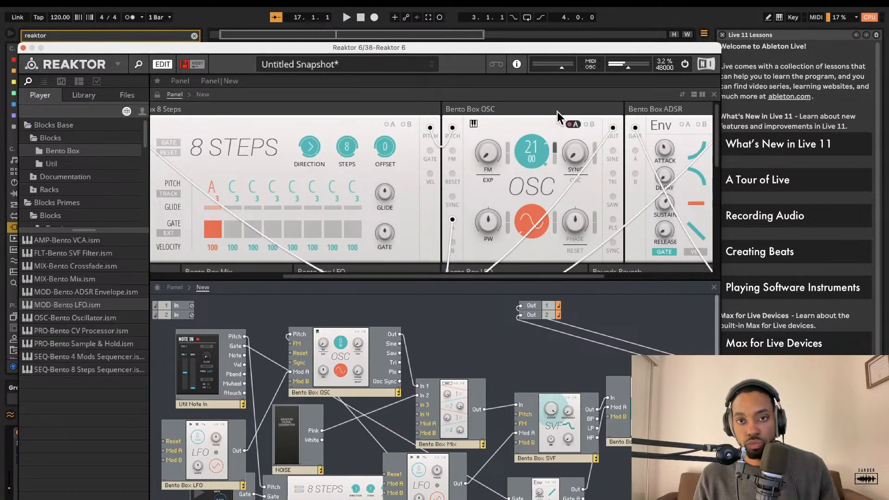
scroll(568, 123, right, 2)
scroll(542, 153, down, 8)
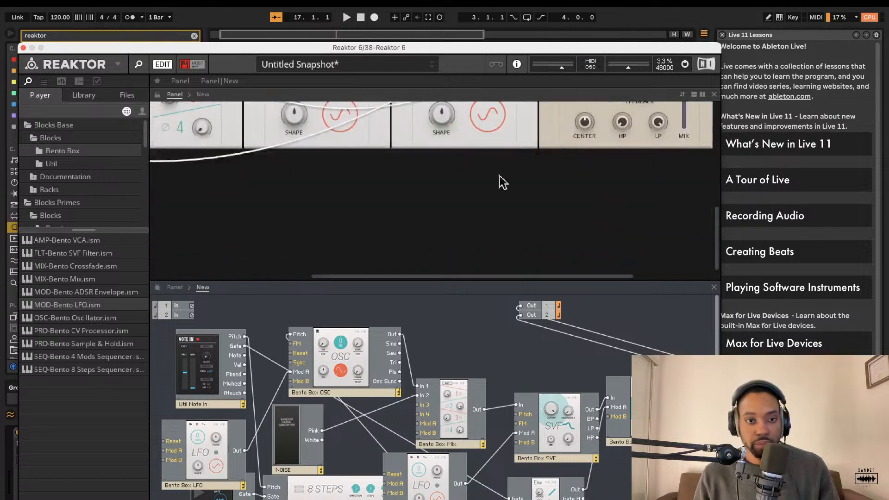
scroll(514, 404, down, 1)
click(537, 471)
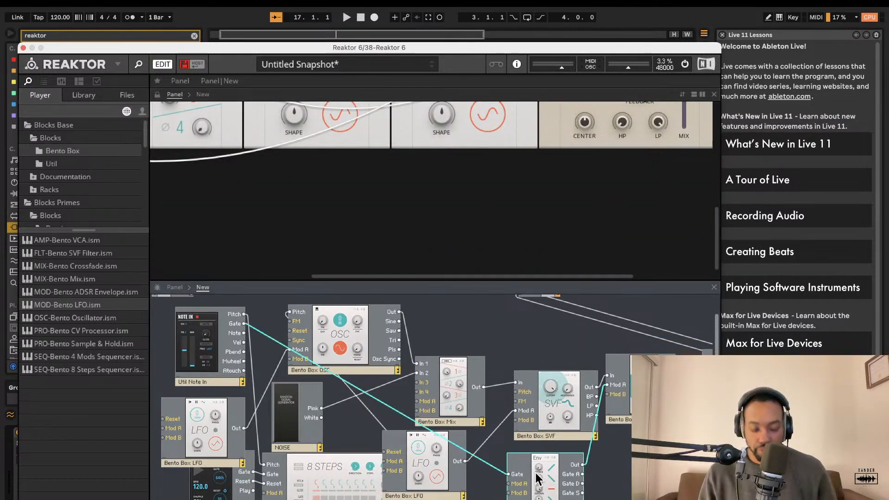
right_click(531, 471)
click(533, 474)
click(542, 499)
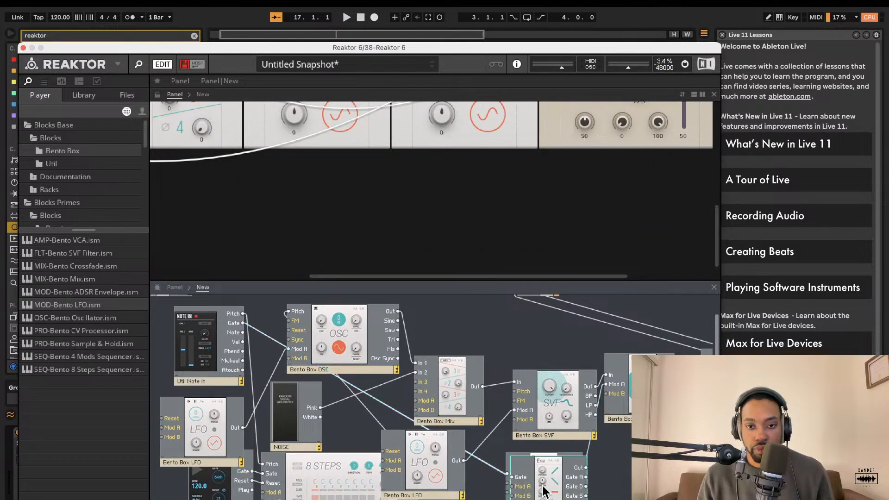
drag(541, 484, 244, 426)
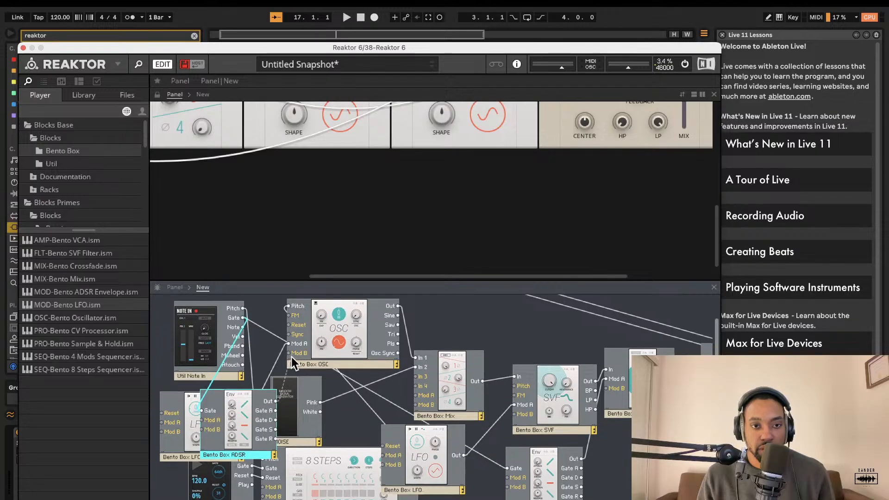
Step: Wire the Note In Gate output to the new envelope's Gate input
scroll(497, 153, up, 5)
scroll(498, 148, down, 5)
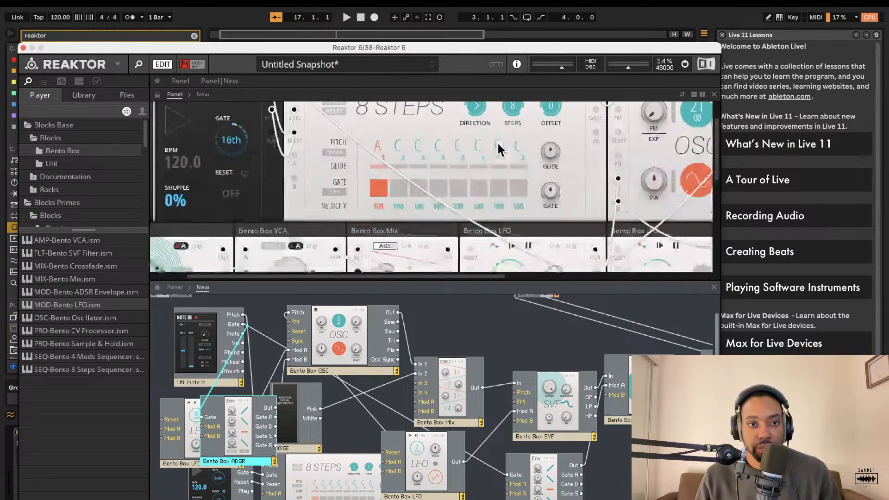
scroll(382, 157, right, 8)
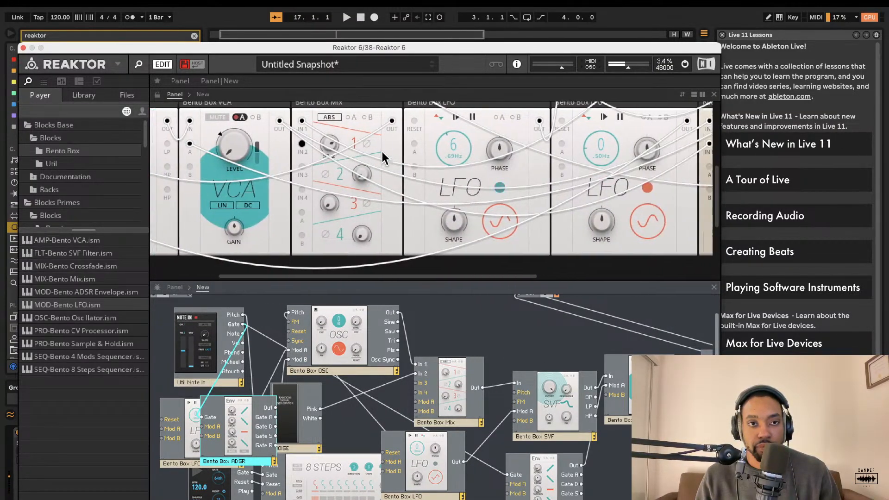
scroll(460, 173, up, 5)
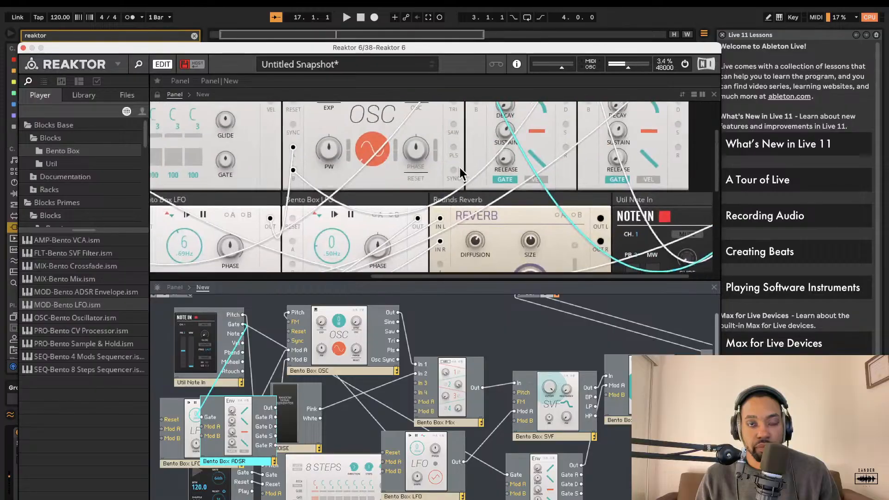
scroll(461, 173, left, 8)
scroll(463, 173, down, 5)
scroll(462, 174, right, 8)
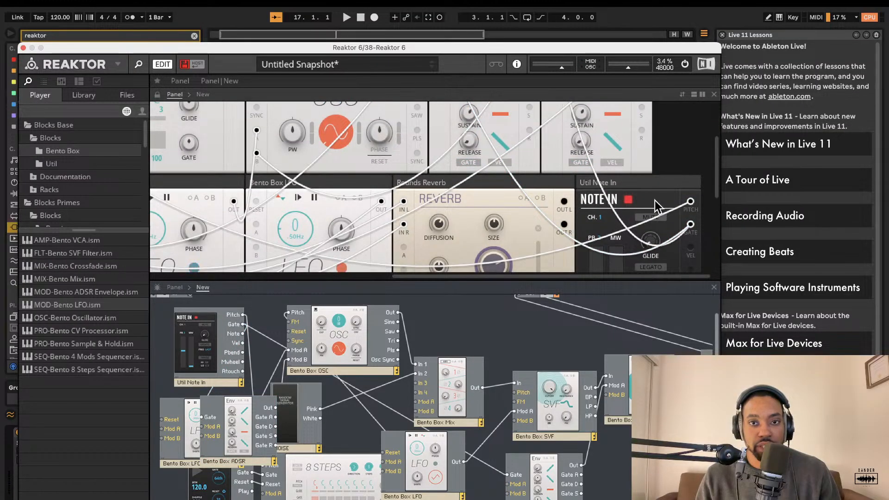
drag(648, 199, 241, 139)
Step: Rearrange the duplicated envelope and an LFO block in the structure and rewire the new envelope's Gate
scroll(300, 167, up, 4)
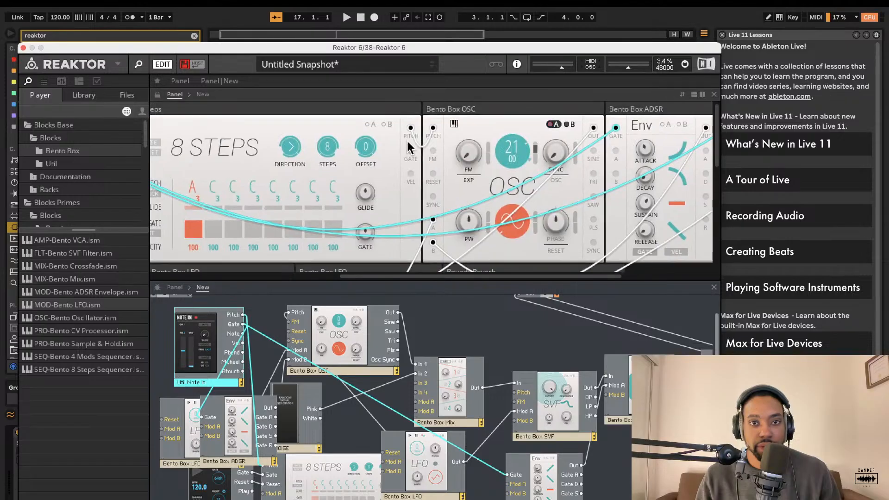
drag(493, 111, 436, 292)
scroll(377, 384, down, 1)
drag(239, 407, 300, 420)
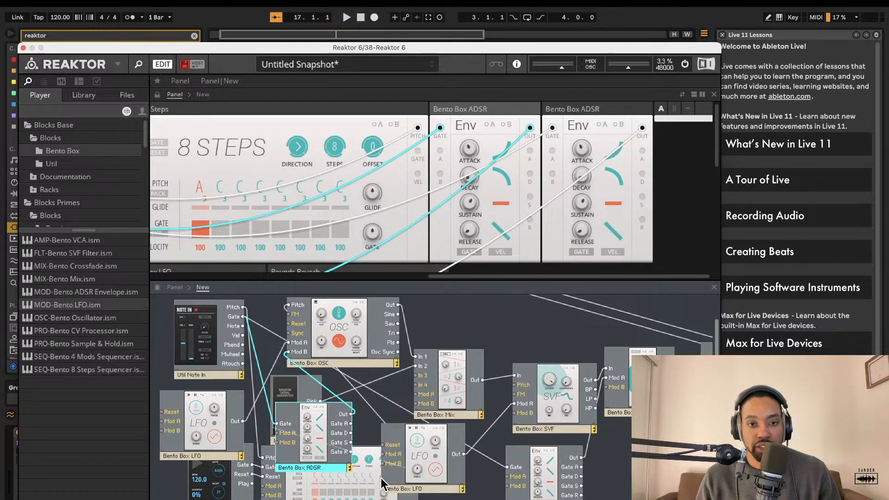
drag(427, 446, 510, 407)
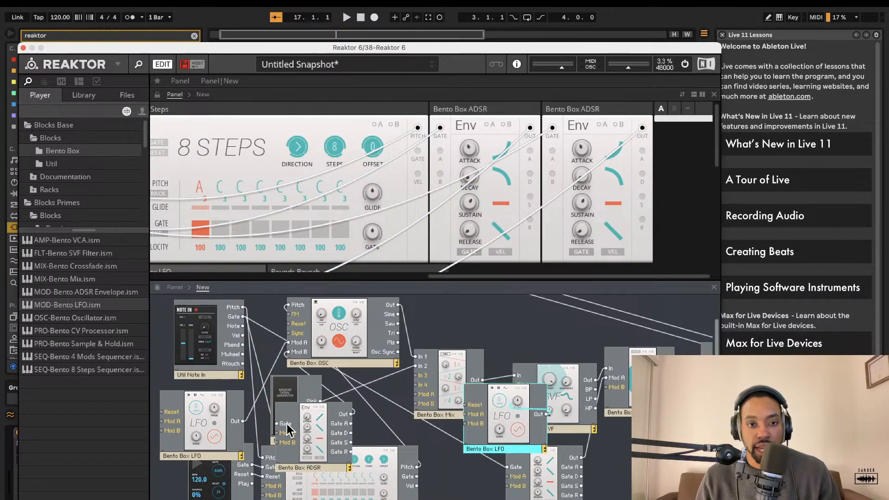
drag(278, 425, 416, 475)
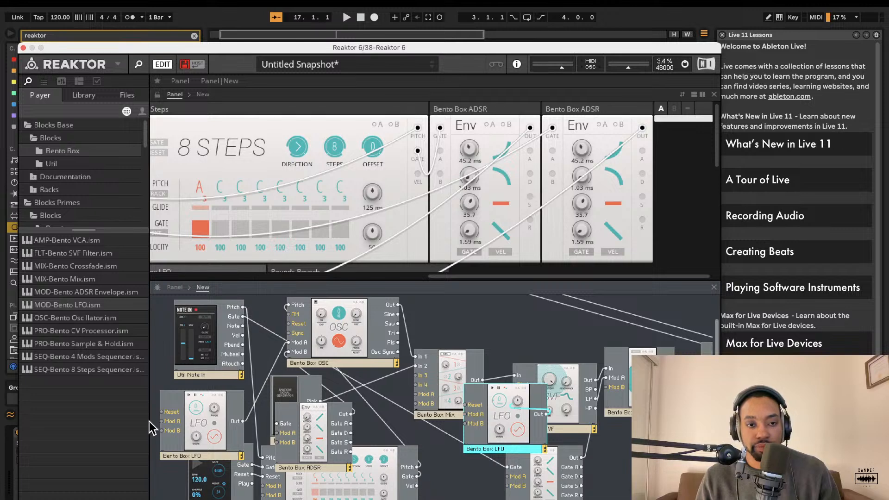
Step: Move the first LFO block and the duplicated envelope block to new positions in the structure
drag(222, 446, 205, 450)
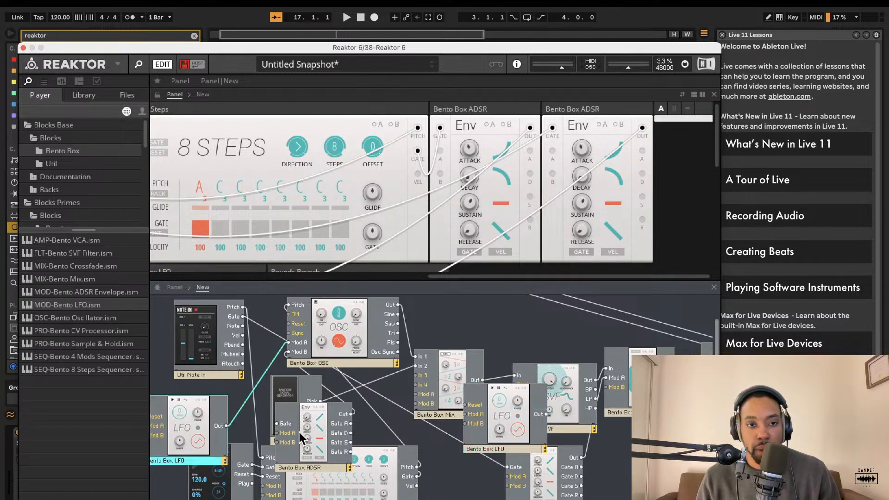
drag(320, 440, 475, 486)
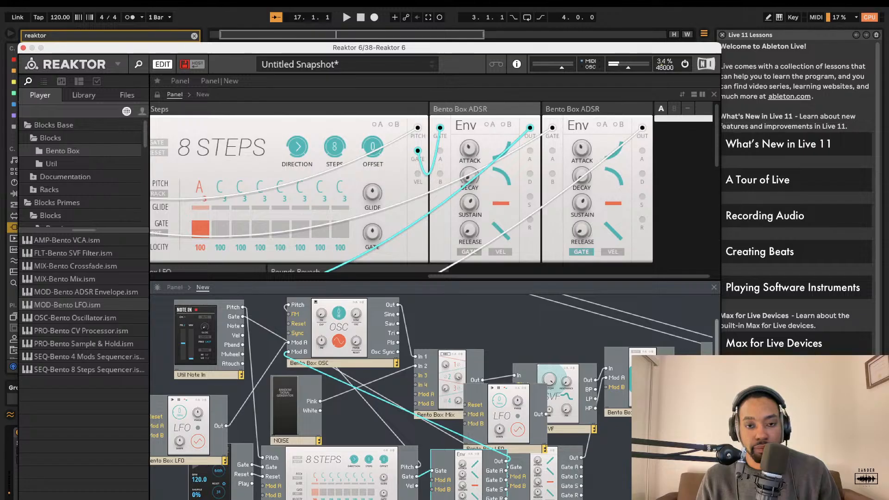
drag(474, 486, 472, 484)
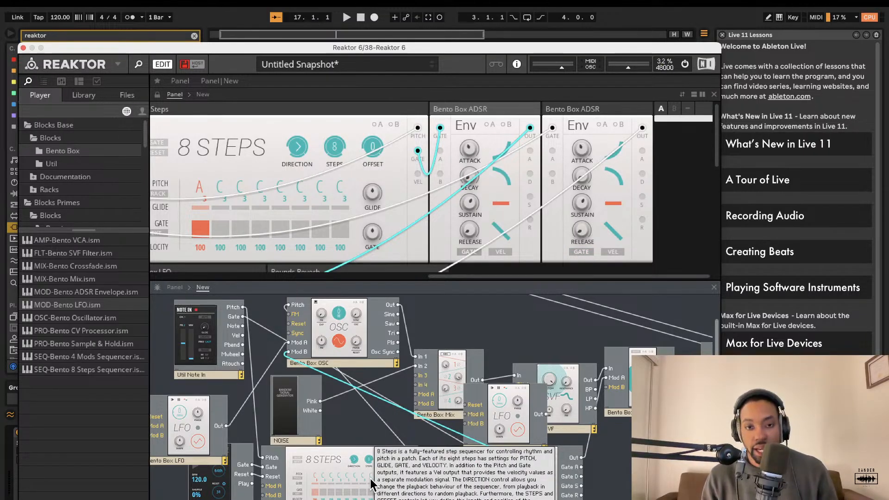
Step: Rename the duplicated envelope block Pitch ADSR
key(Return)
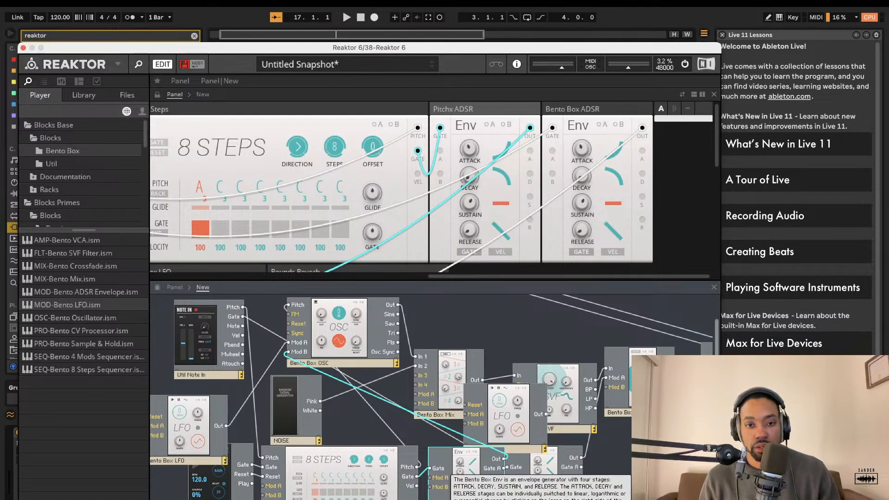
click(523, 497)
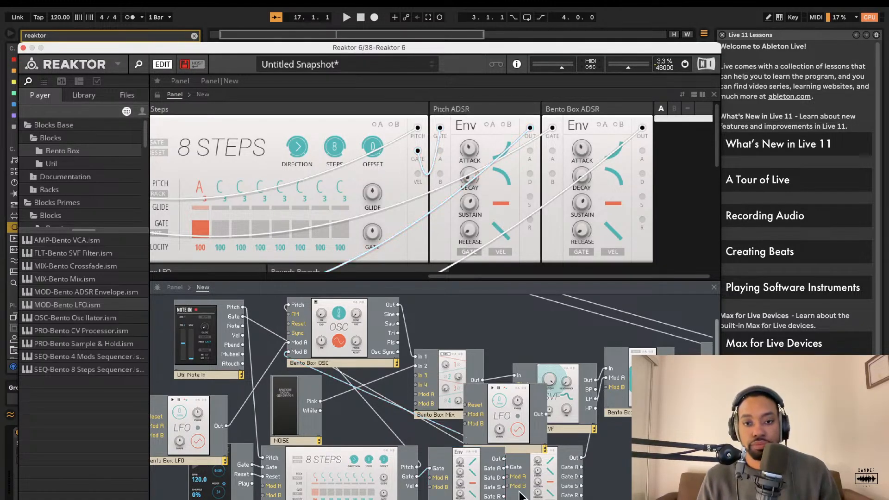
Step: Rearrange the Pitch ADSR and second LFO blocks in the structure so their cables are clearer
drag(460, 474, 405, 499)
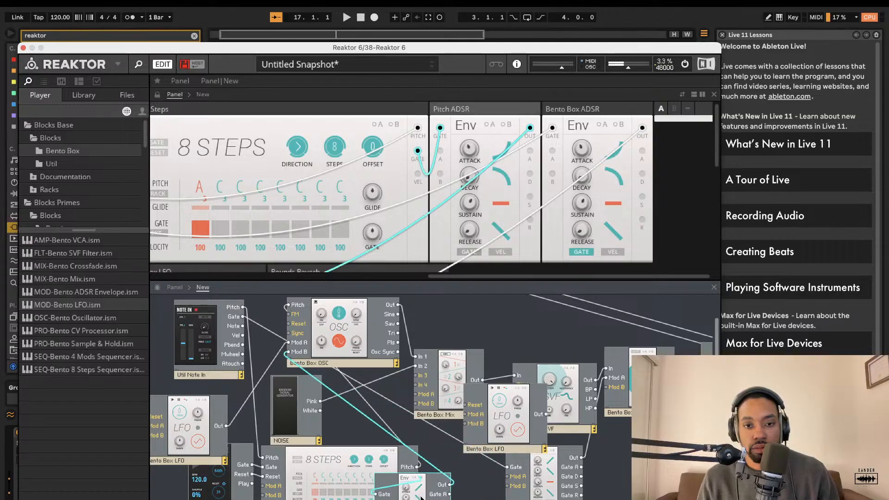
drag(556, 477, 613, 476)
drag(485, 448, 474, 499)
drag(412, 481, 445, 499)
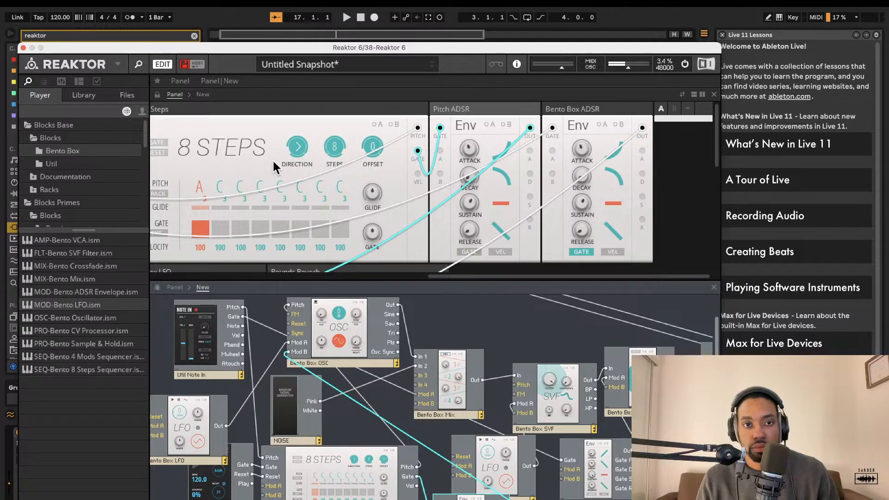
Step: Change the sequencer's fourth step pitch to F
click(259, 183)
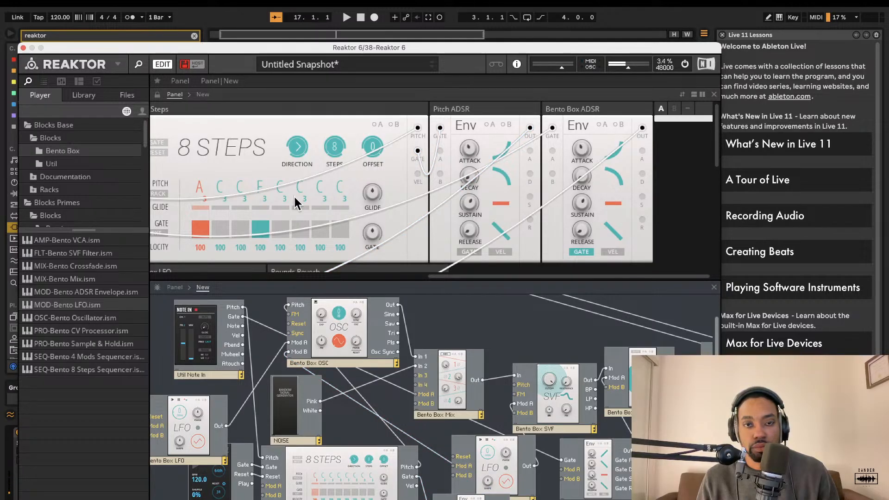
Step: Turn up the Pitch ADSR envelope's attack
scroll(469, 184, right, 1)
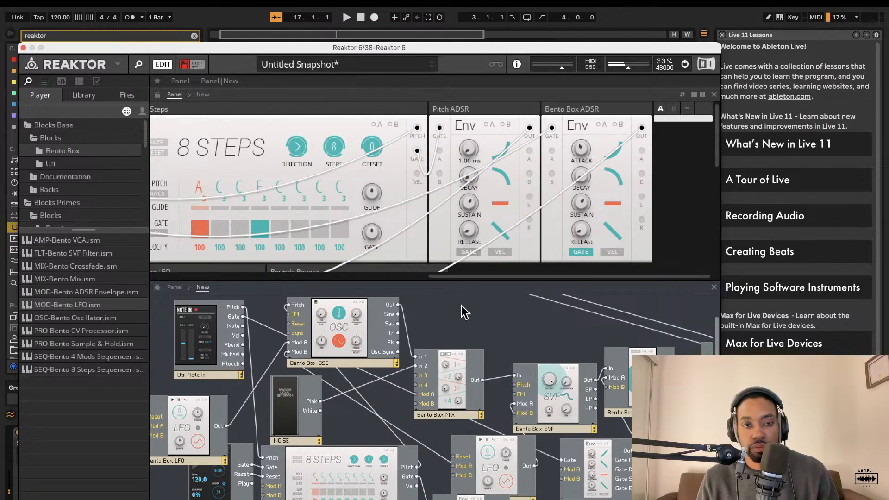
drag(461, 306, 462, 113)
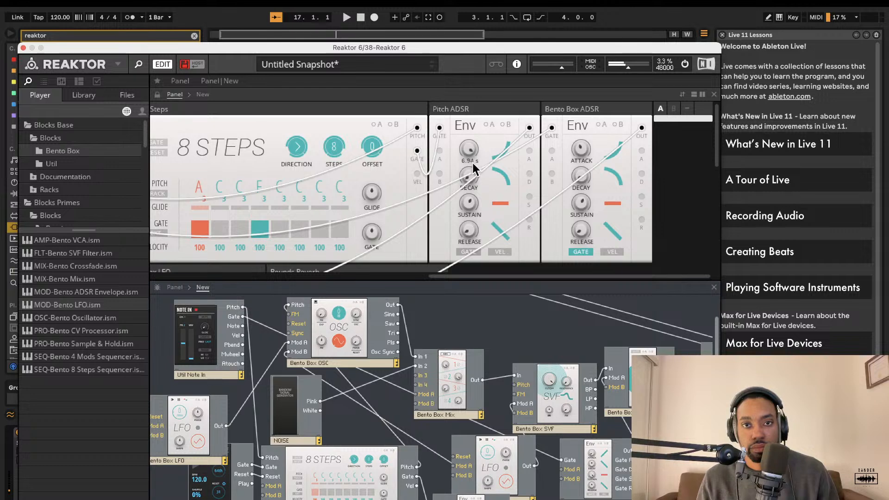
Step: Scroll through the panel view to inspect the oscillator, Note In and sequencer blocks
scroll(407, 174, left, 5)
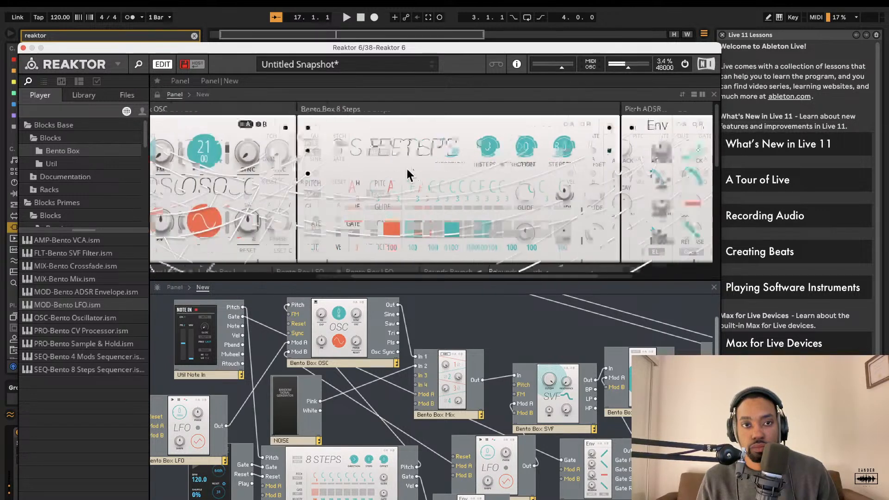
scroll(408, 174, left, 3)
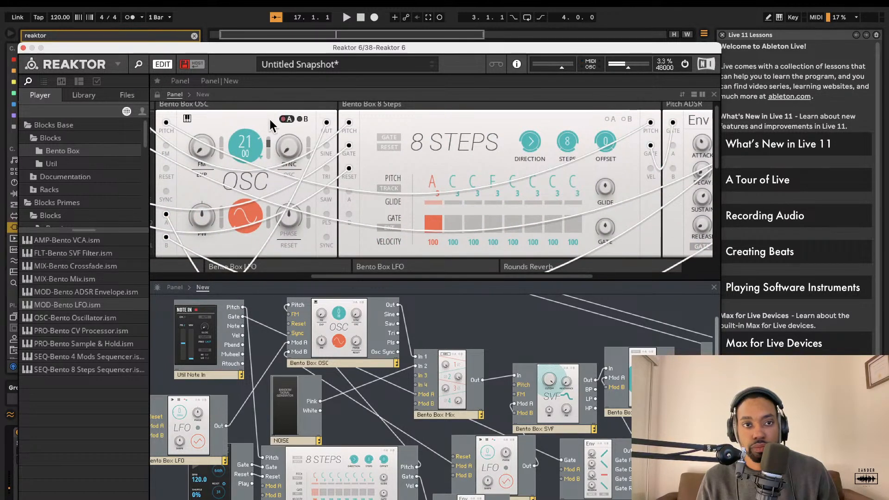
scroll(314, 147, right, 3)
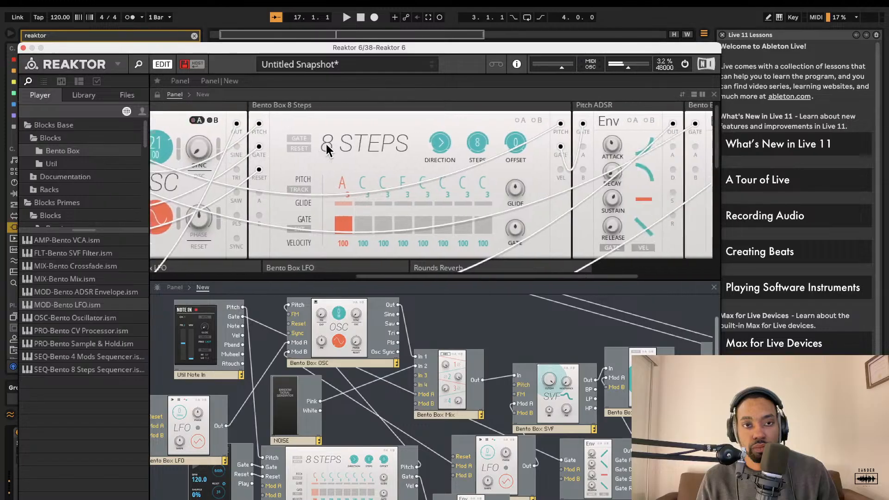
scroll(325, 143, right, 4)
scroll(552, 164, left, 12)
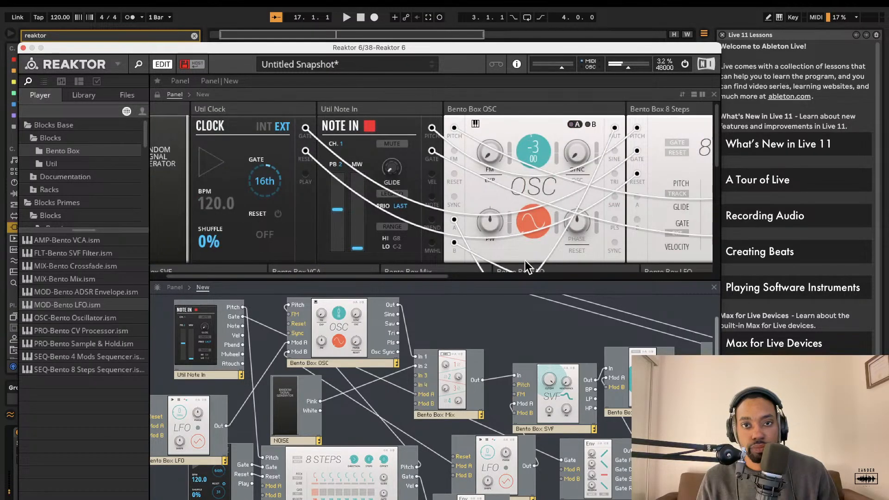
Step: Rearrange the 8 Steps, clock and Note In blocks in the structure
scroll(488, 360, up, 1)
drag(390, 495, 363, 484)
scroll(403, 491, down, 3)
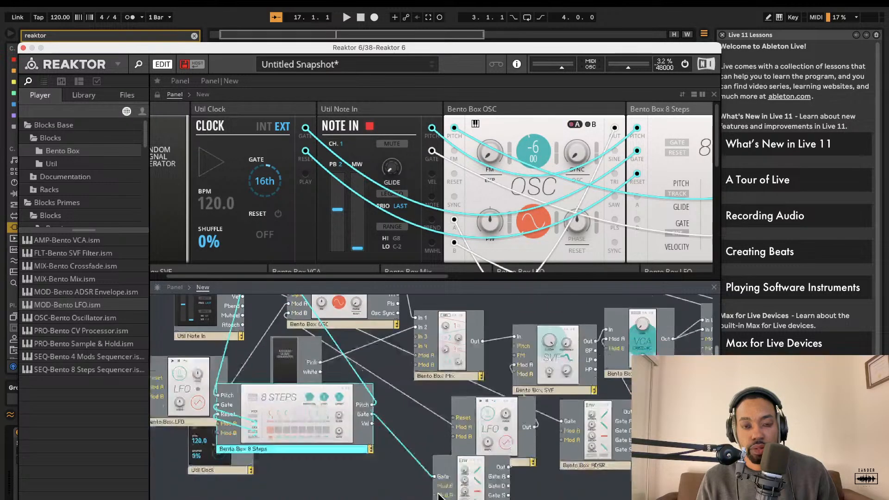
scroll(401, 489, up, 2)
scroll(398, 477, down, 1)
drag(246, 320, 250, 306)
drag(307, 460, 322, 499)
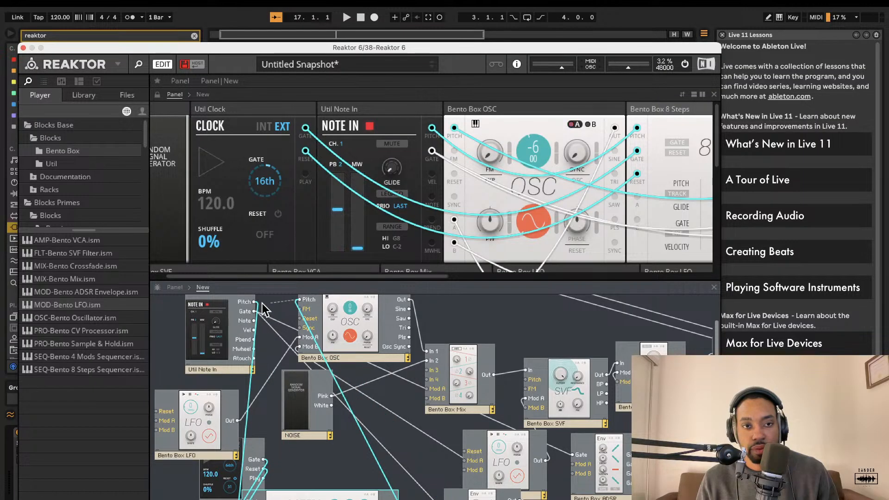
drag(262, 303, 258, 302)
Step: Adjust the Pitch ADSR attack and set the Bento Box ADSR sustain to about 37.6
scroll(416, 237, right, 4)
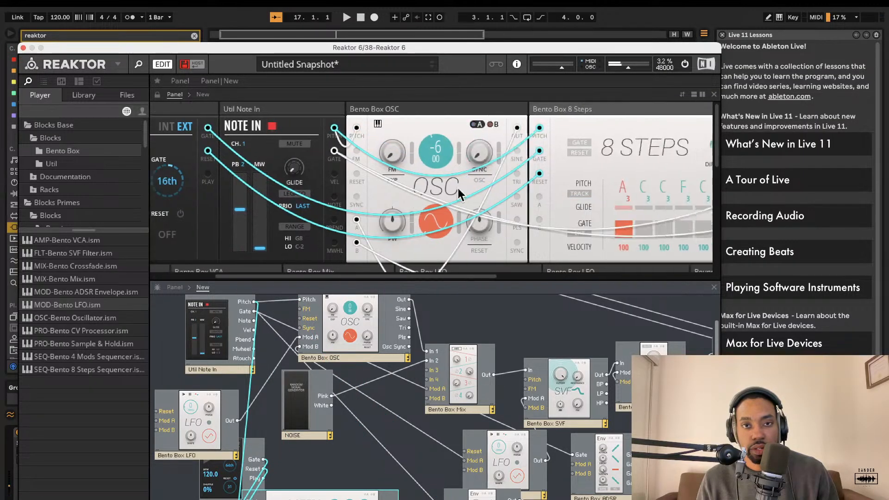
scroll(456, 186, right, 15)
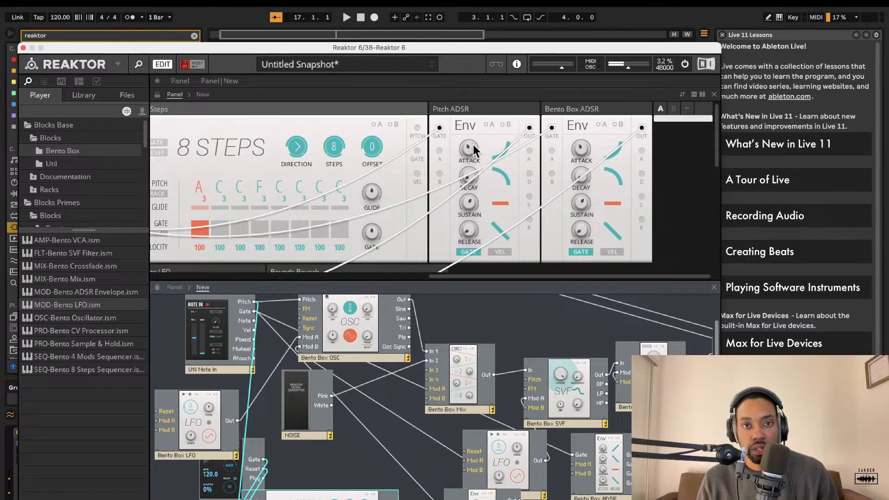
drag(474, 150, 481, 127)
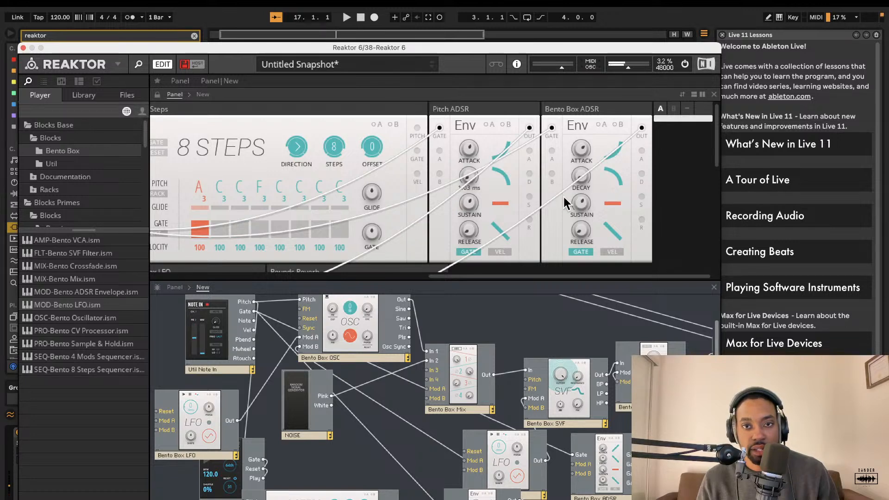
drag(581, 167, 582, 202)
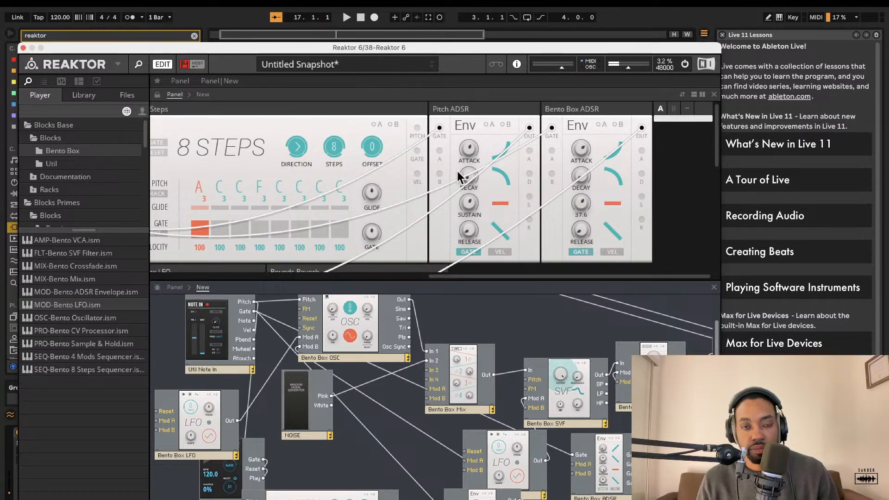
Step: Browse the panel view across the oscillator, sequencer, LFO, reverb and envelope blocks
scroll(457, 171, down, 5)
scroll(418, 160, left, 3)
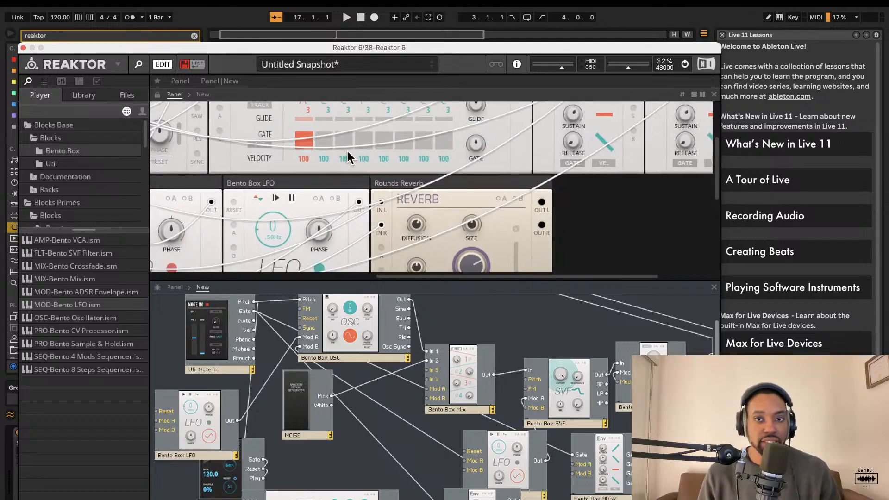
scroll(347, 151, up, 4)
scroll(348, 151, left, 4)
scroll(351, 151, down, 3)
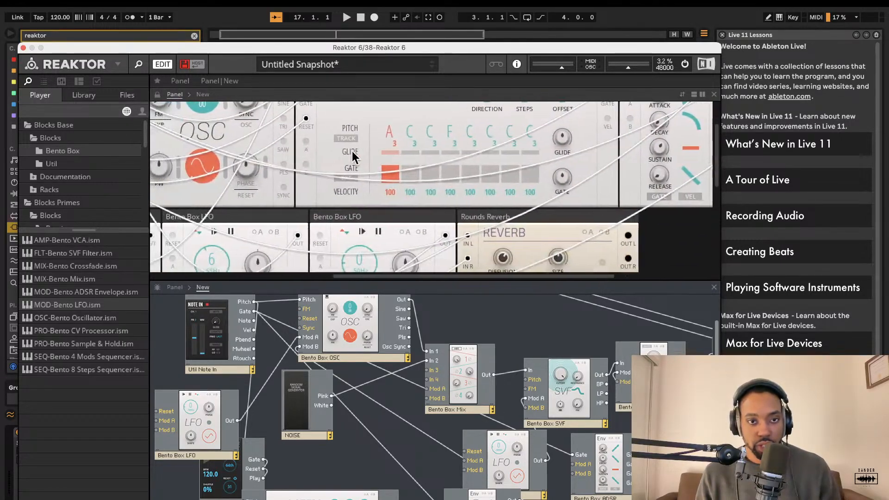
scroll(351, 151, up, 3)
scroll(342, 153, left, 4)
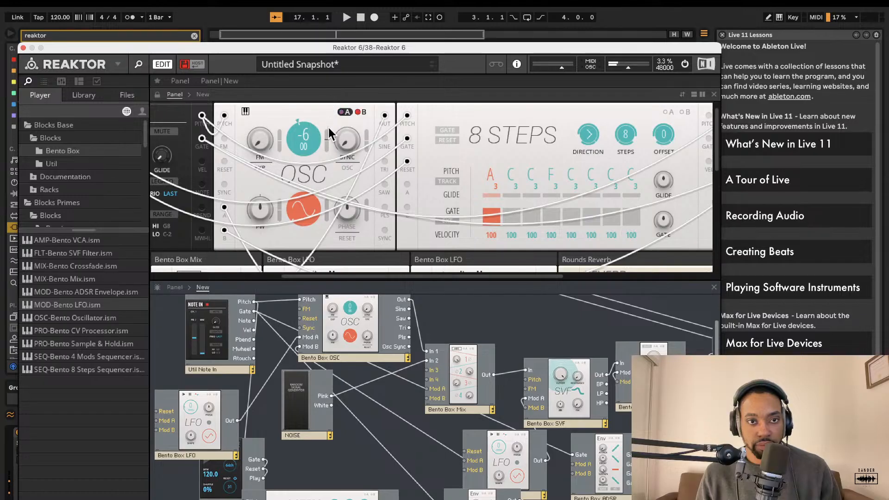
scroll(351, 137, right, 6)
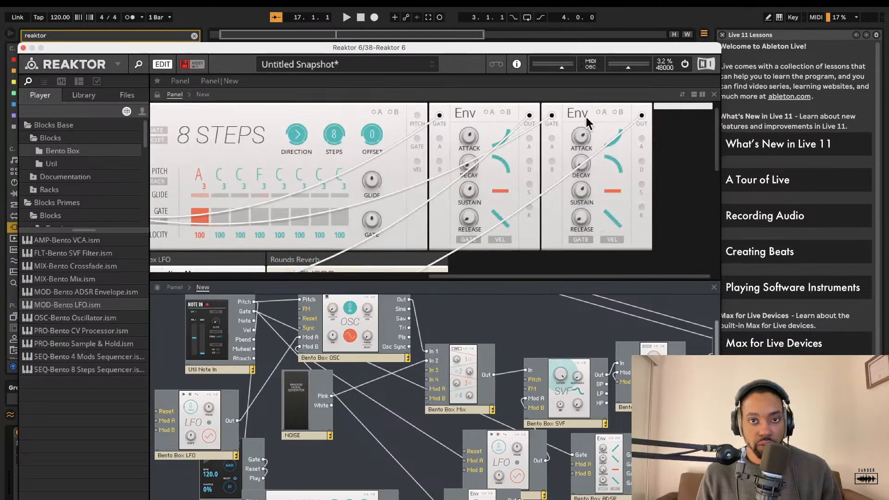
Step: Move the first LFO block beside the clock in the structure
scroll(500, 427, down, 3)
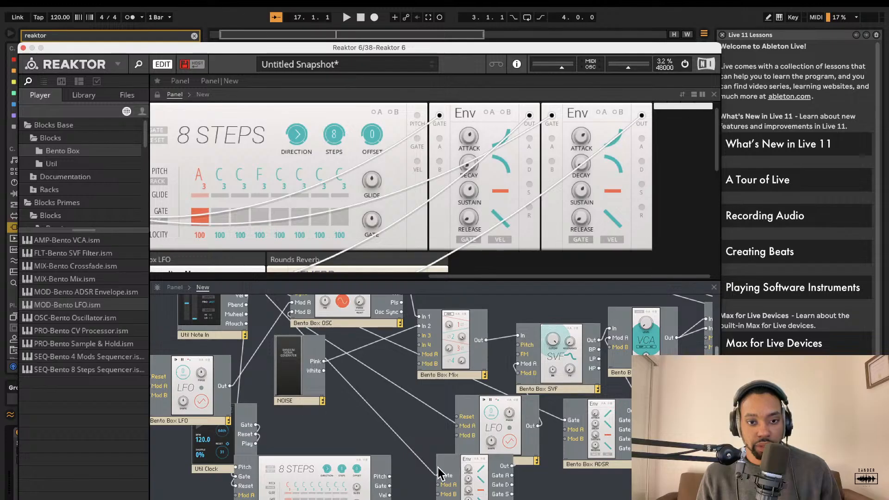
click(478, 487)
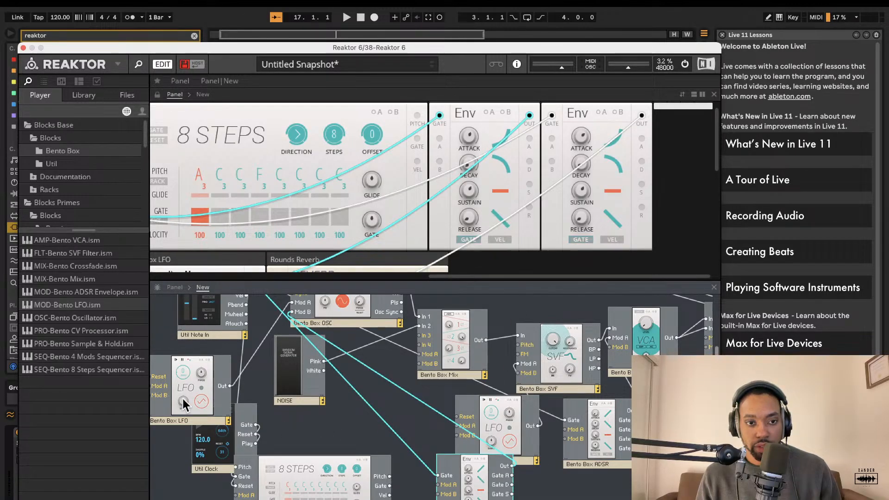
drag(188, 385, 438, 484)
Step: Enable the Pitch ADSR's A option and set its attack to about 721 ms
click(489, 113)
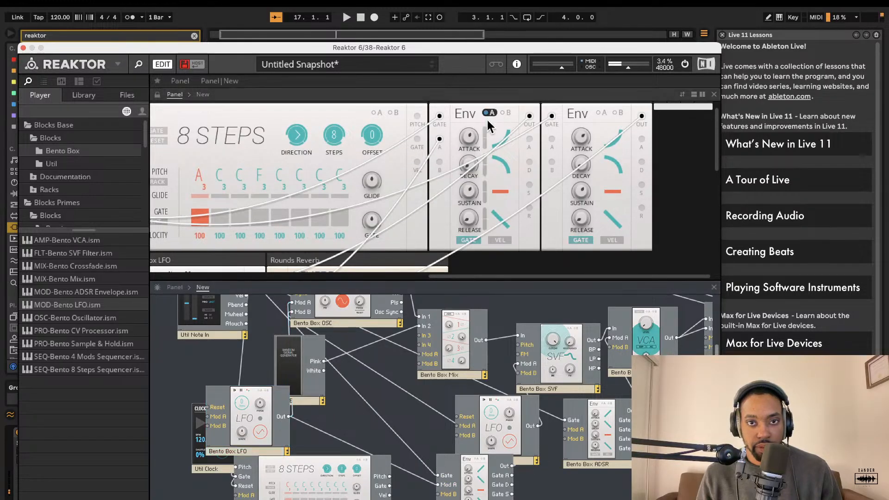
drag(486, 124, 495, 107)
drag(471, 136, 487, 91)
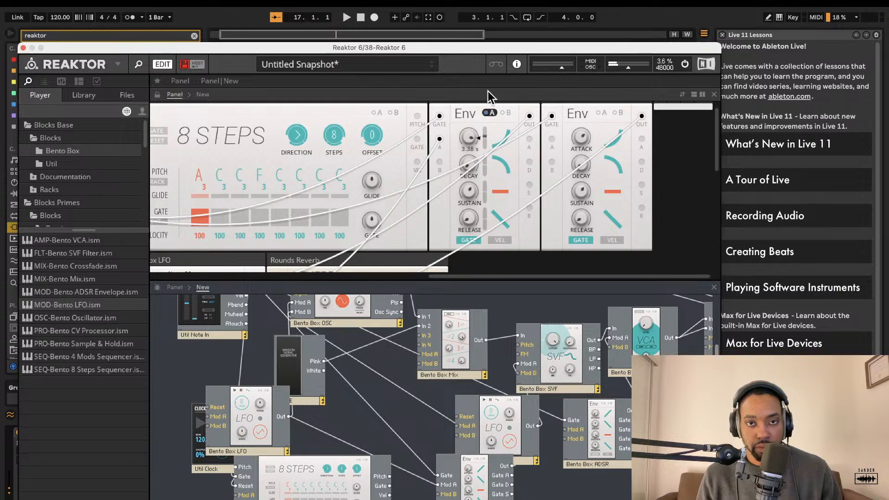
drag(485, 127, 486, 79)
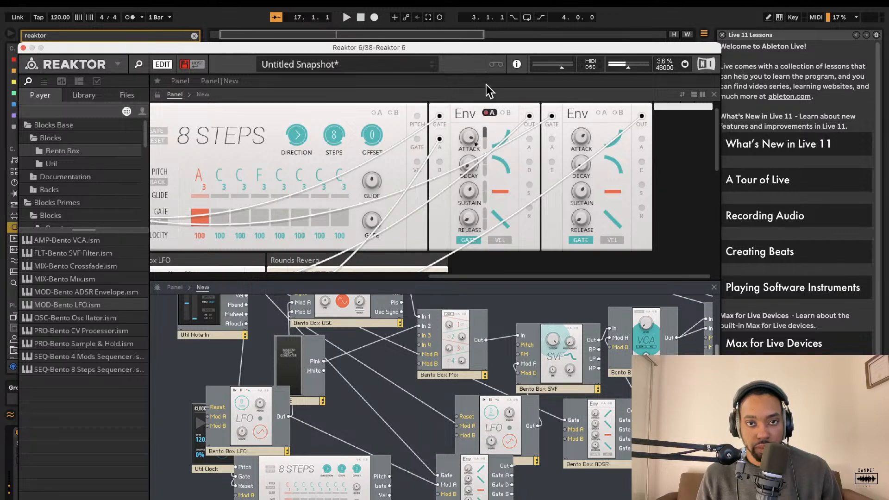
double_click(486, 136)
double_click(474, 137)
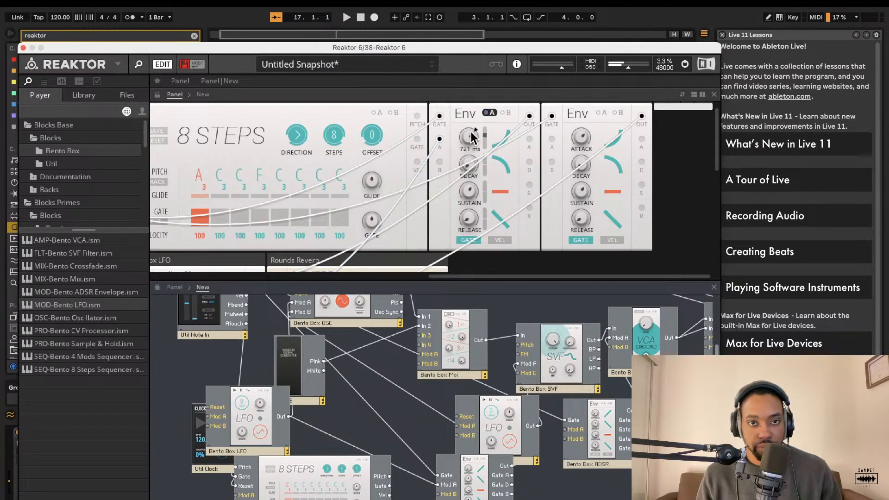
Step: Lower the left LFO's rate to about 5 and adjust the right LFO's rate
scroll(473, 134, down, 5)
scroll(473, 134, left, 5)
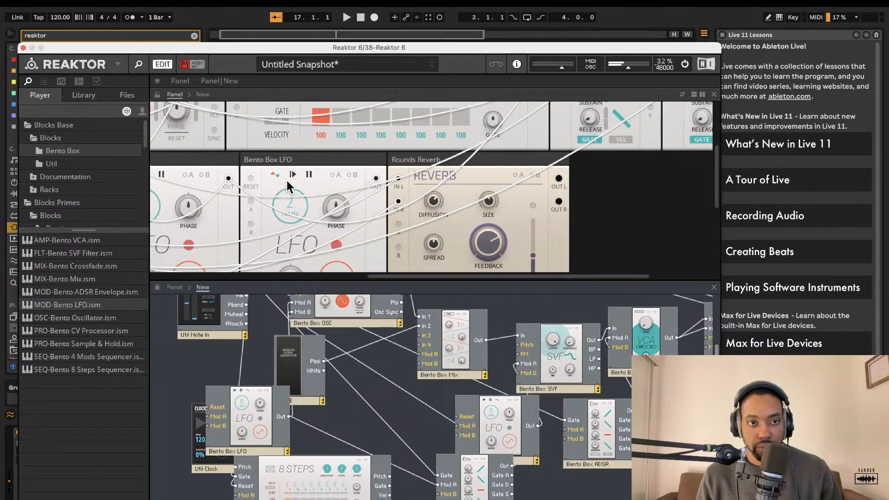
scroll(285, 179, left, 3)
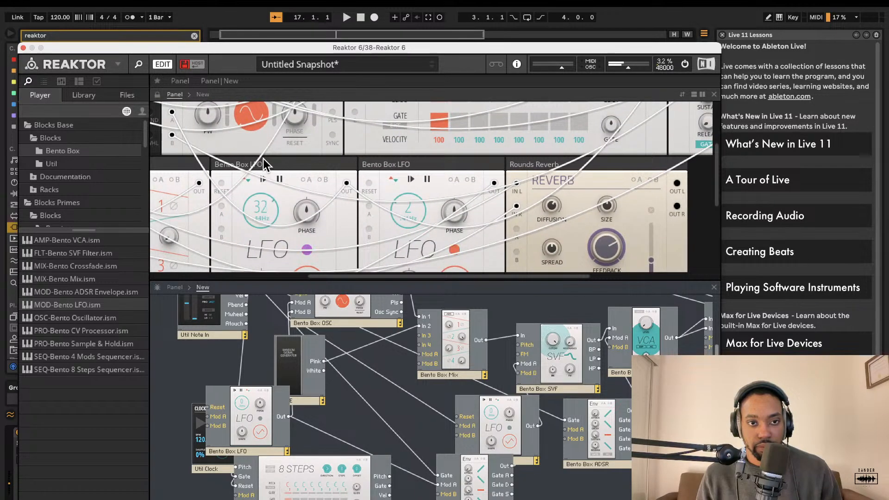
drag(259, 210, 262, 204)
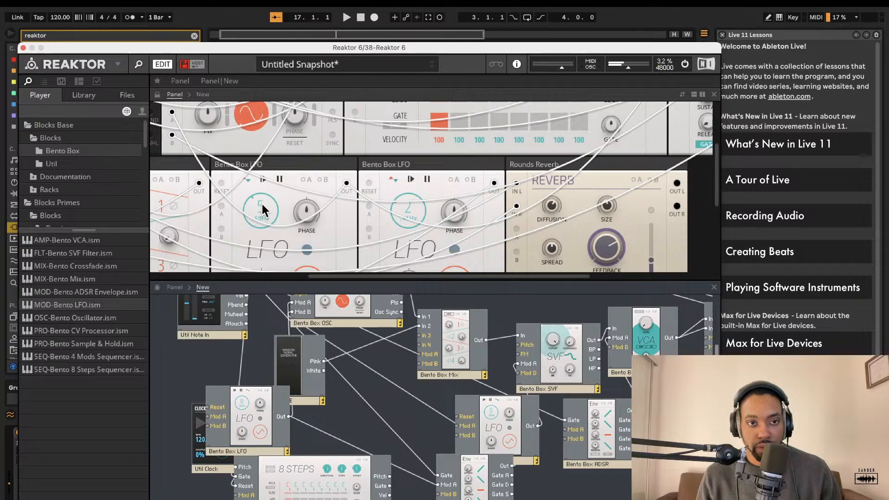
drag(400, 203, 382, 217)
scroll(473, 151, up, 5)
scroll(496, 140, right, 8)
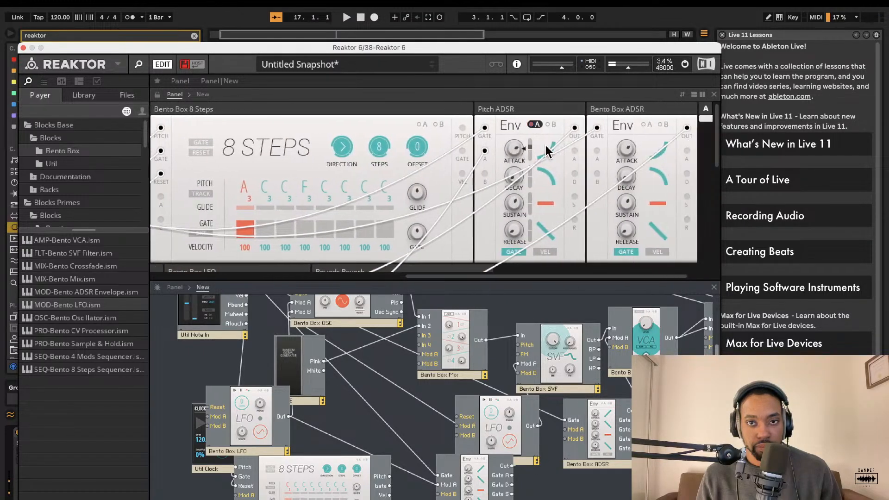
scroll(515, 211, up, 1)
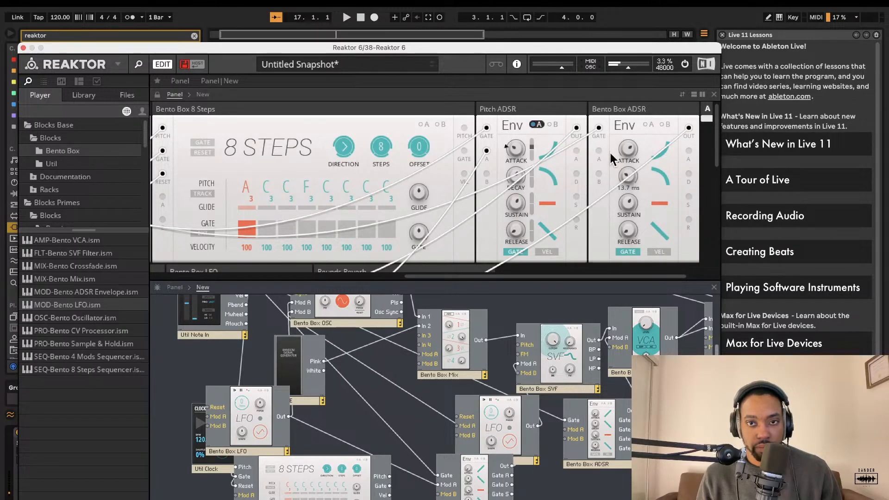
Step: Delete the cable running from the left LFO's output to the Pitch ADSR's gate input
click(332, 439)
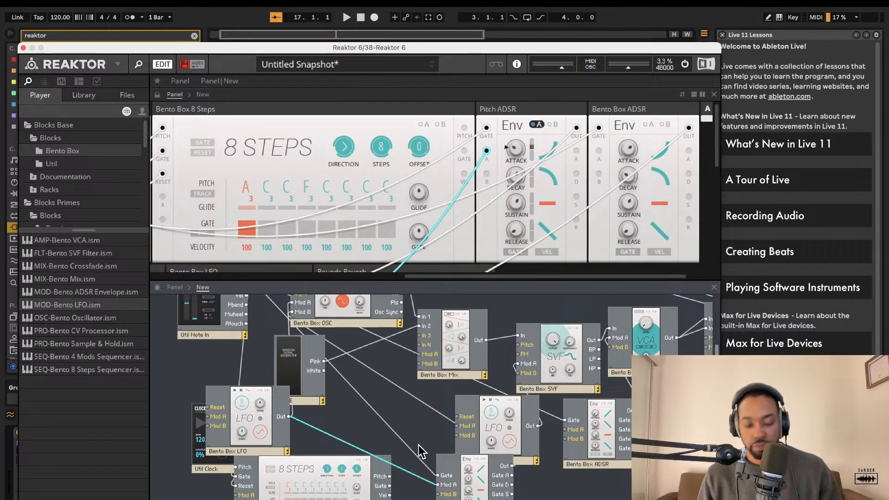
key(Delete)
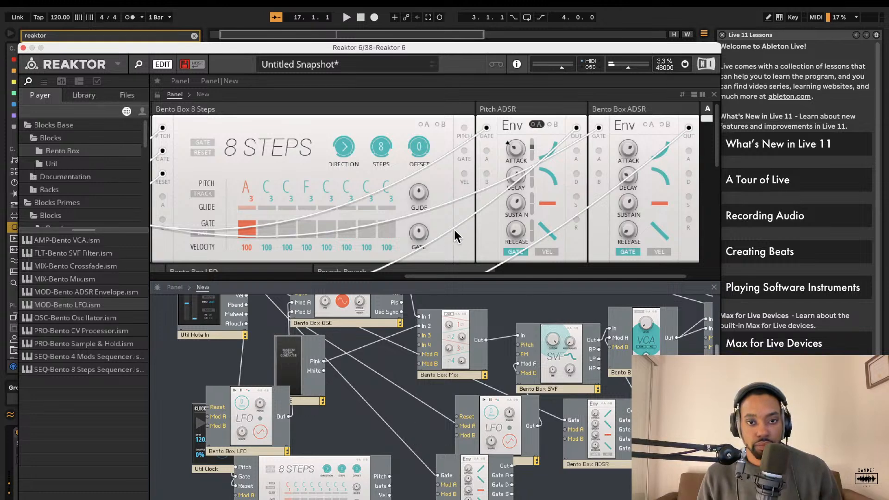
Step: Remove the 8 Steps sequencer block from the structure
click(366, 230)
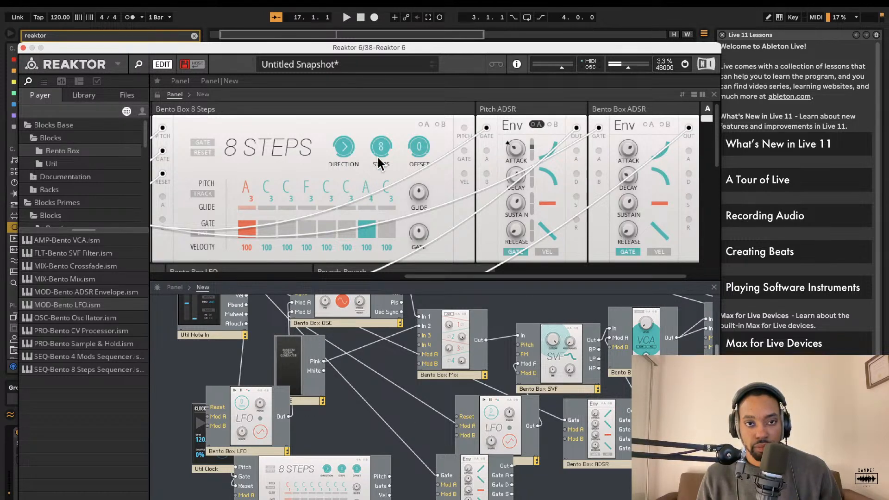
scroll(370, 208, left, 3)
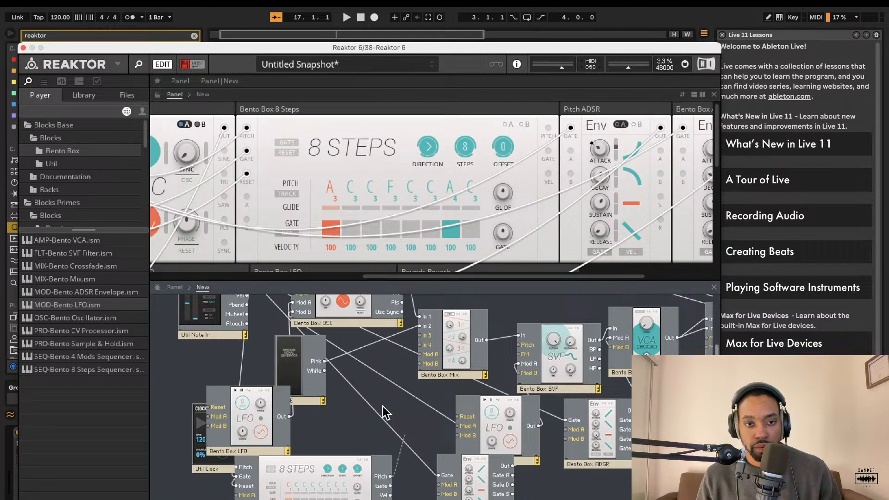
scroll(296, 333, up, 3)
scroll(291, 257, down, 3)
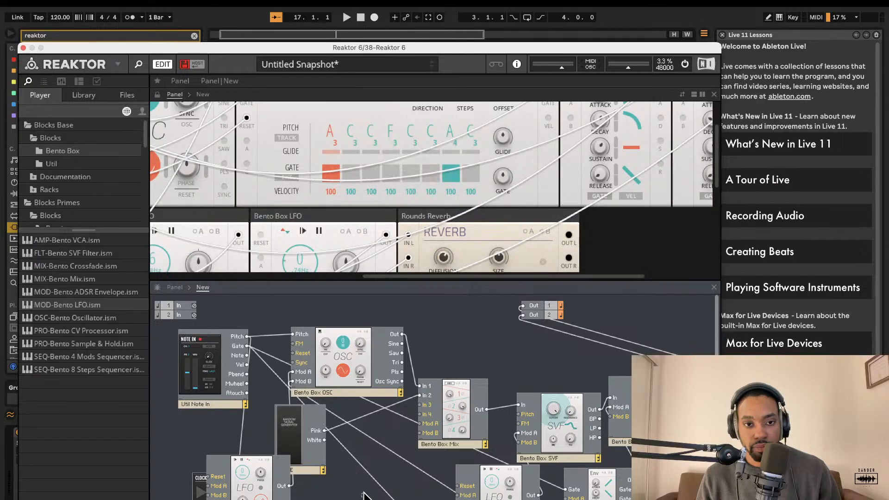
scroll(352, 485, down, 3)
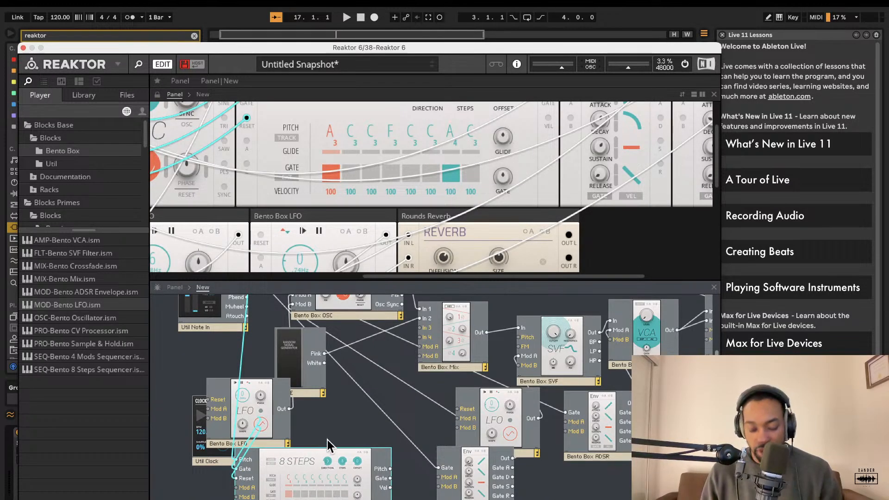
key(Delete)
Step: Move the left LFO block lower in the structure, below the Noise block
drag(230, 459, 231, 490)
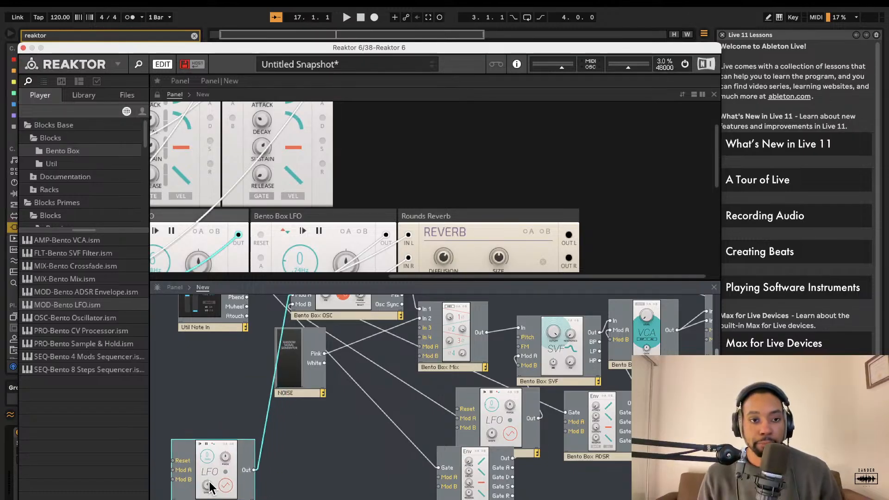
scroll(308, 399, up, 3)
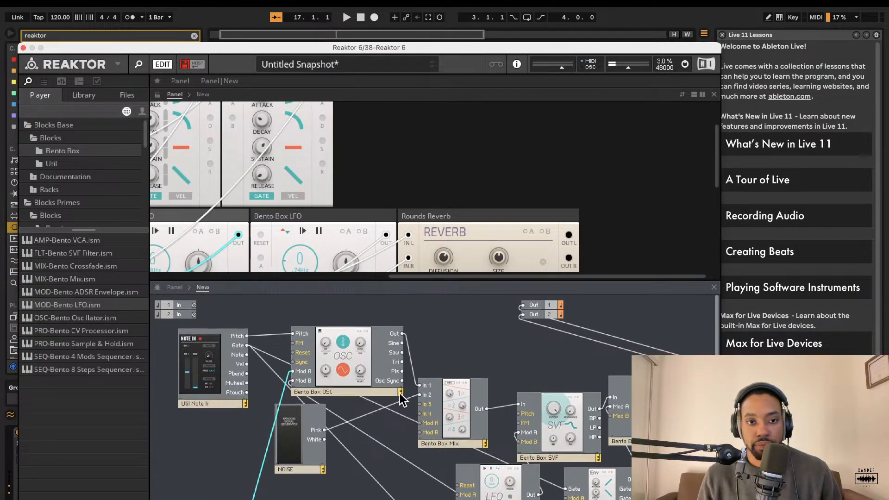
scroll(418, 398, down, 4)
scroll(315, 203, up, 3)
Step: Set the Mix block's channel 2 level to about 34.3
scroll(315, 203, left, 12)
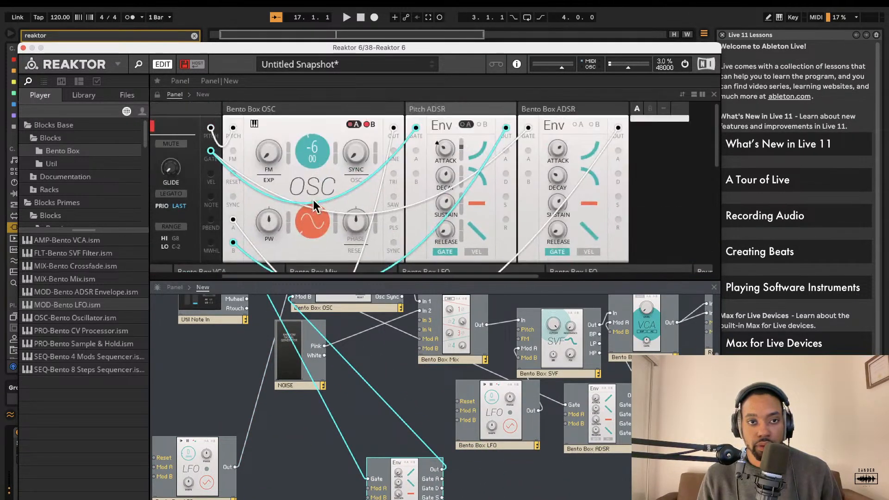
scroll(423, 194, left, 5)
scroll(423, 194, right, 15)
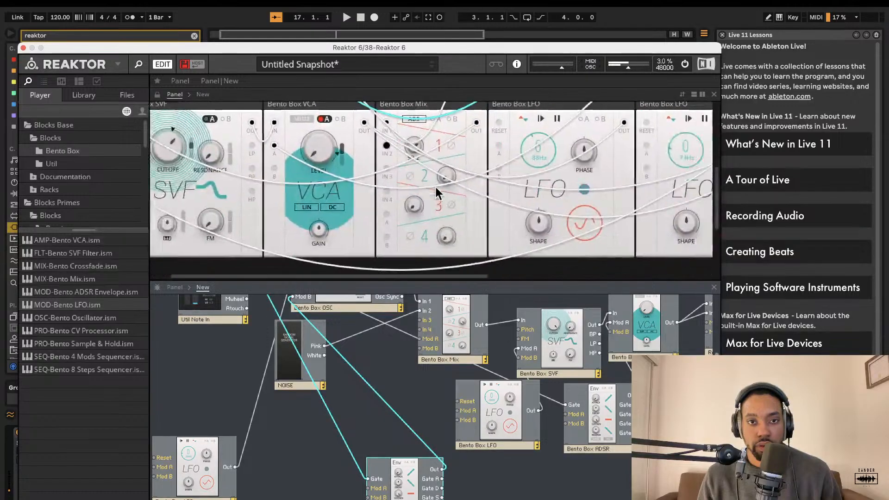
scroll(399, 170, up, 3)
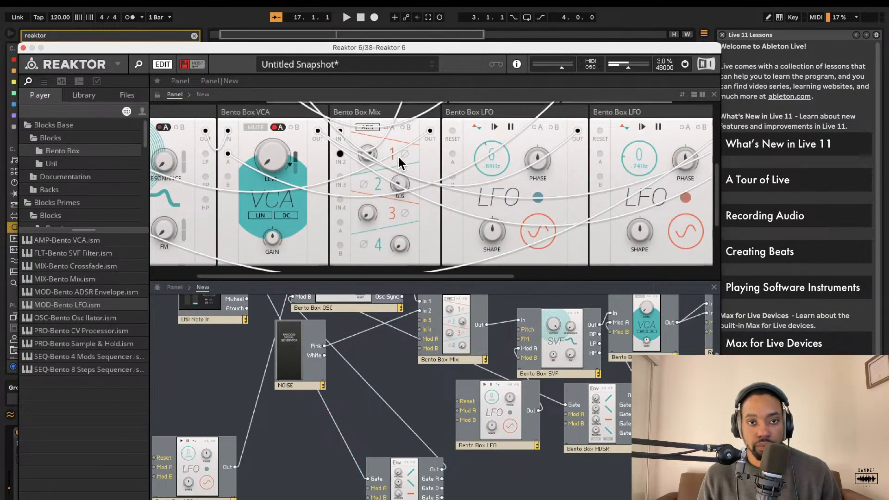
scroll(396, 205, up, 3)
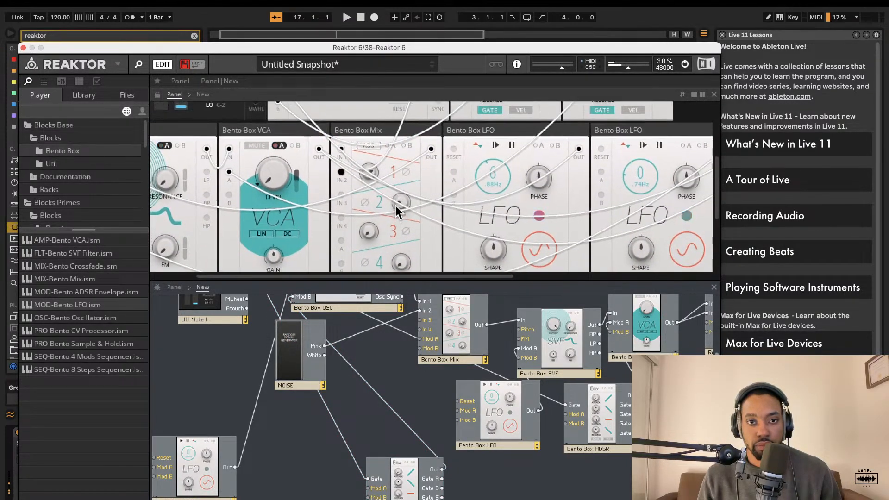
scroll(398, 204, up, 2)
mouse_move(399, 198)
mouse_down()
mouse_move(398, 272)
mouse_move(398, 212)
mouse_up()
scroll(399, 220, up, 2)
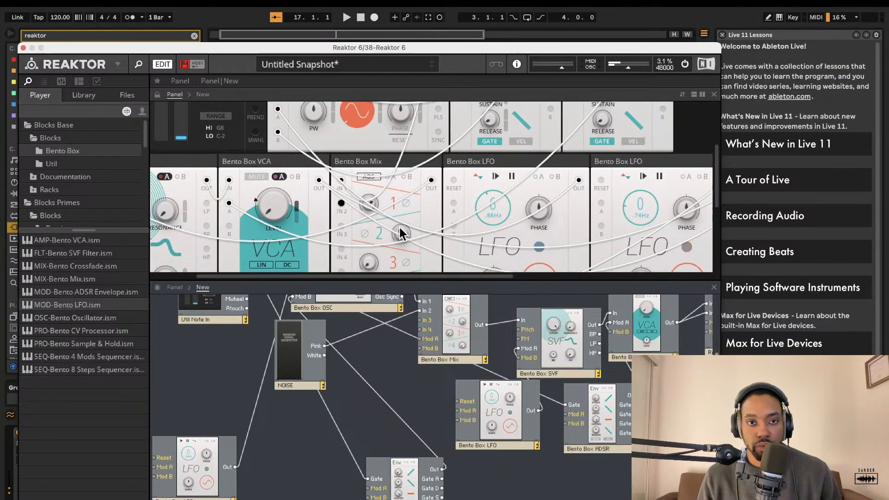
scroll(400, 229, up, 2)
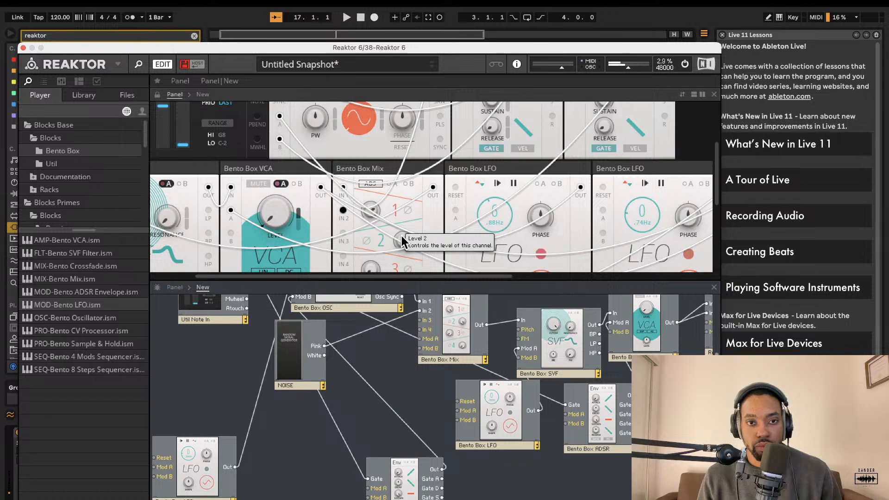
scroll(401, 235, up, 3)
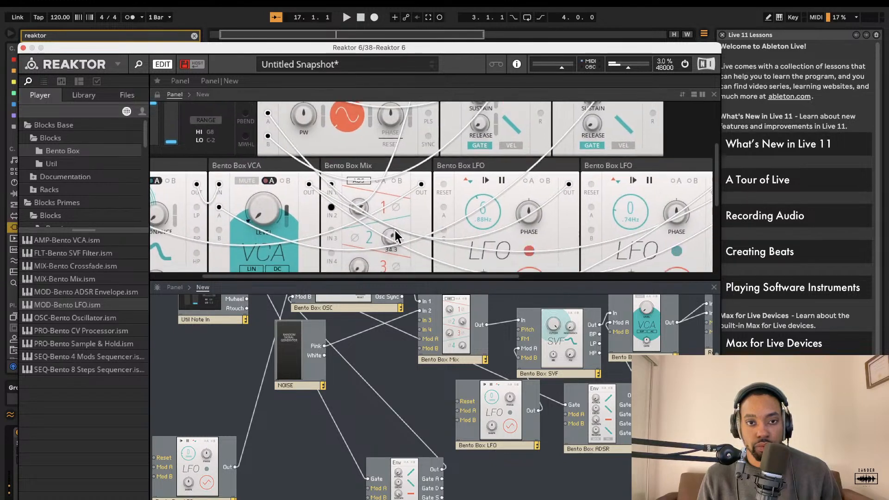
scroll(392, 249, up, 4)
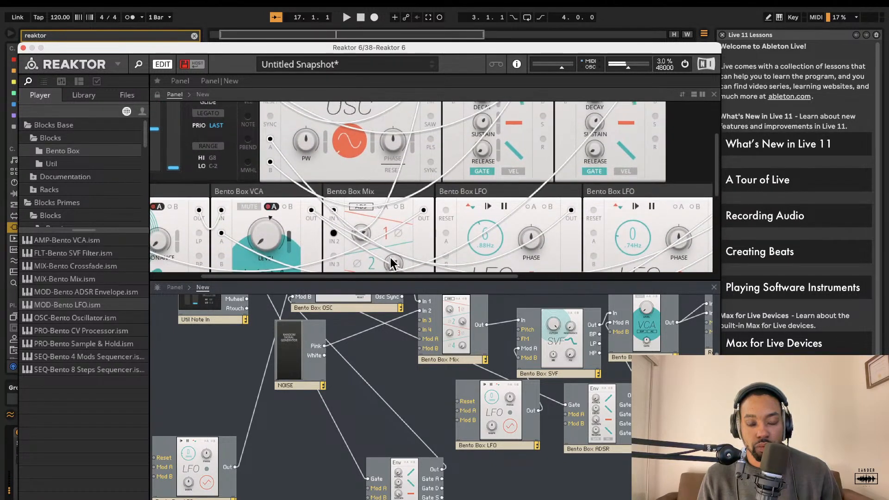
scroll(391, 262, up, 1)
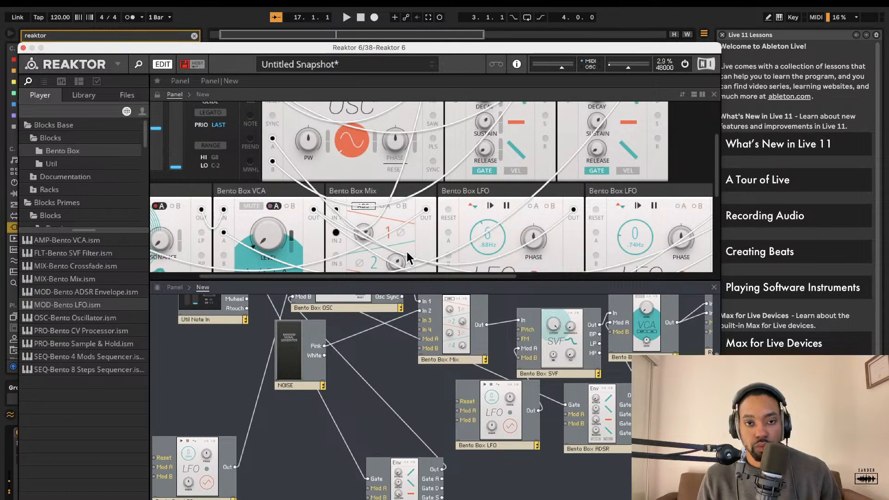
Step: Nudge the SVF filter's cutoff knob slightly
scroll(409, 259, right, 1)
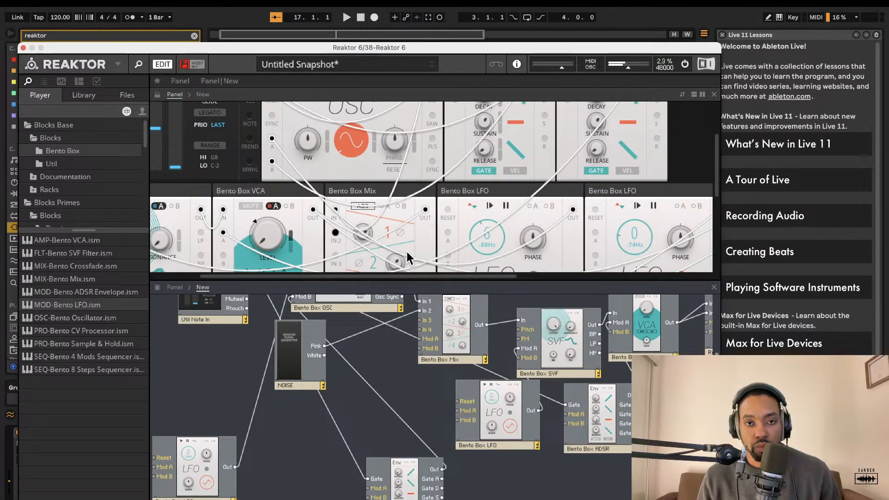
scroll(409, 259, down, 3)
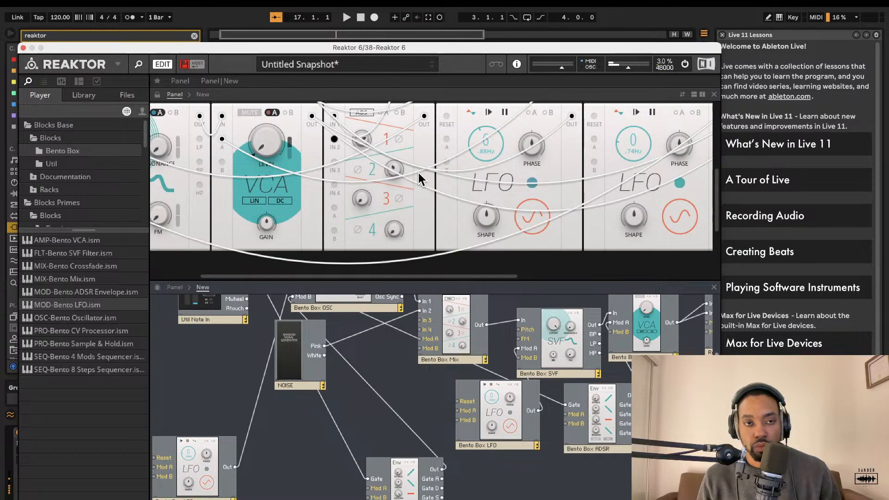
scroll(327, 174, left, 3)
mouse_move(206, 147)
mouse_down()
mouse_move(214, 98)
mouse_move(206, 144)
mouse_up()
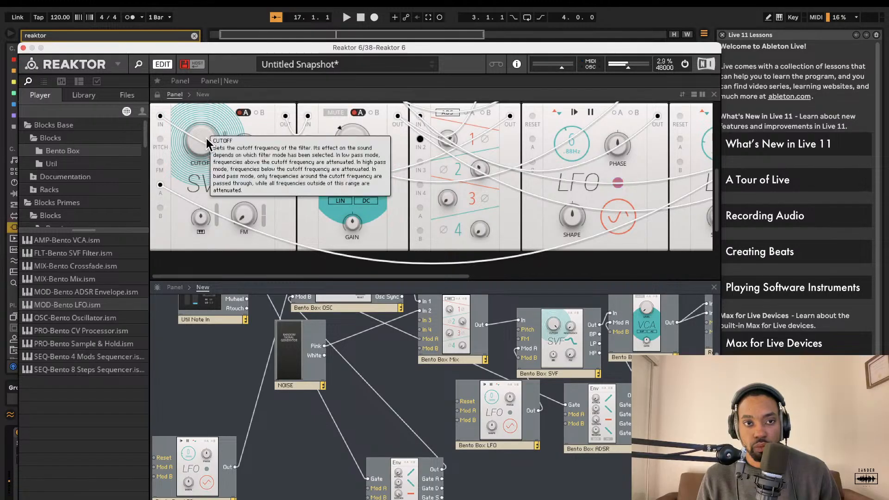
Step: Move the filter-modulating LFO block leftward in the structure
scroll(463, 327, right, 5)
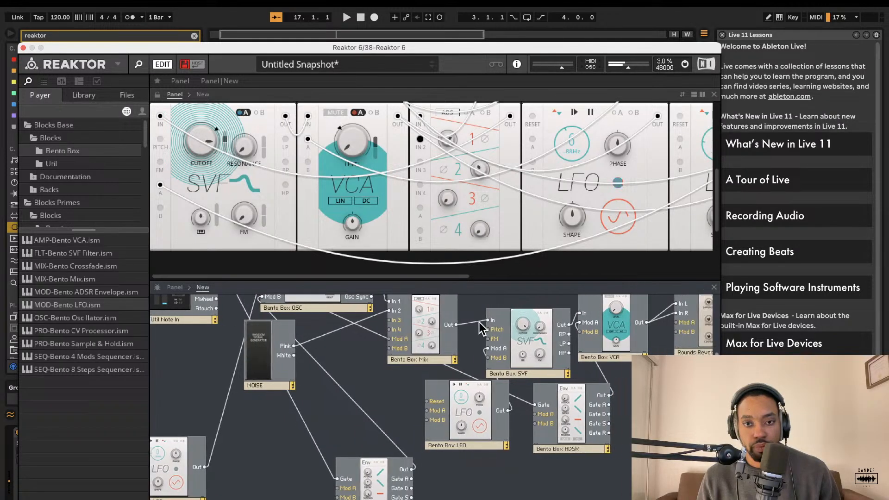
scroll(477, 322, up, 2)
drag(450, 419, 363, 427)
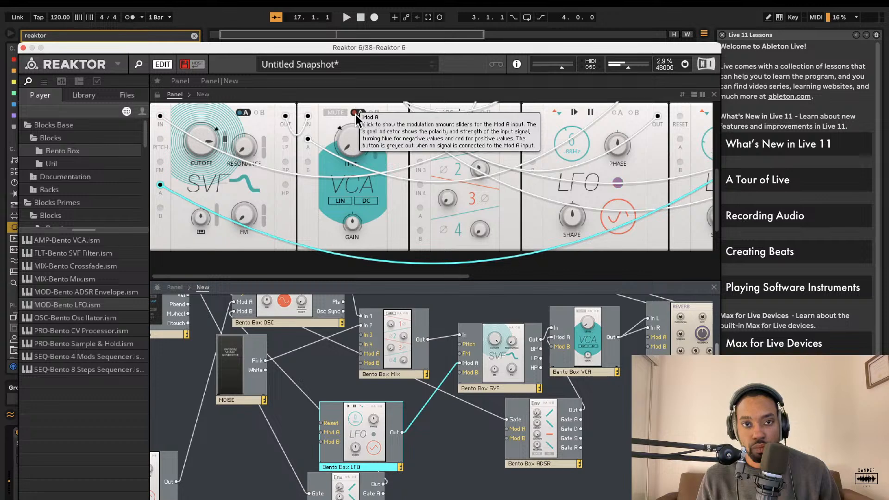
Step: Set the Bento Box ADSR's attack to about 80.6 ms, decay to 9.99 s and release to about 6.70 ms
click(366, 129)
scroll(415, 148, right, 5)
scroll(415, 148, right, 5)
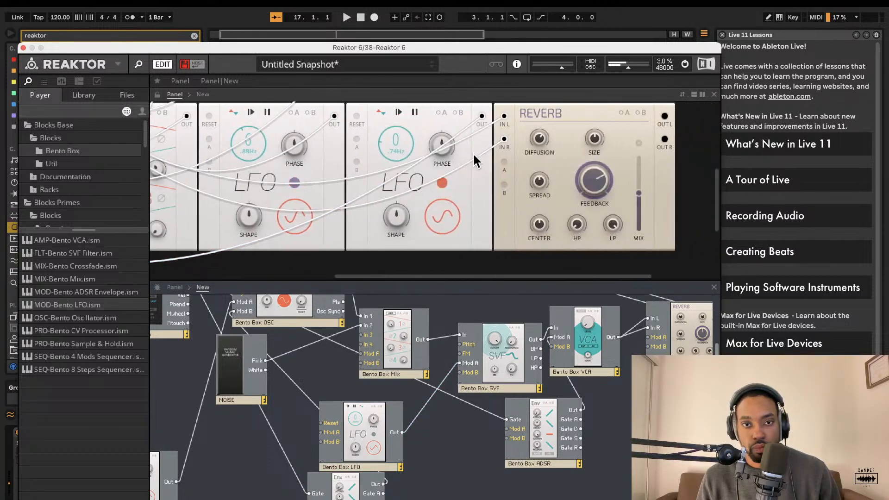
scroll(445, 162, up, 5)
scroll(470, 167, down, 2)
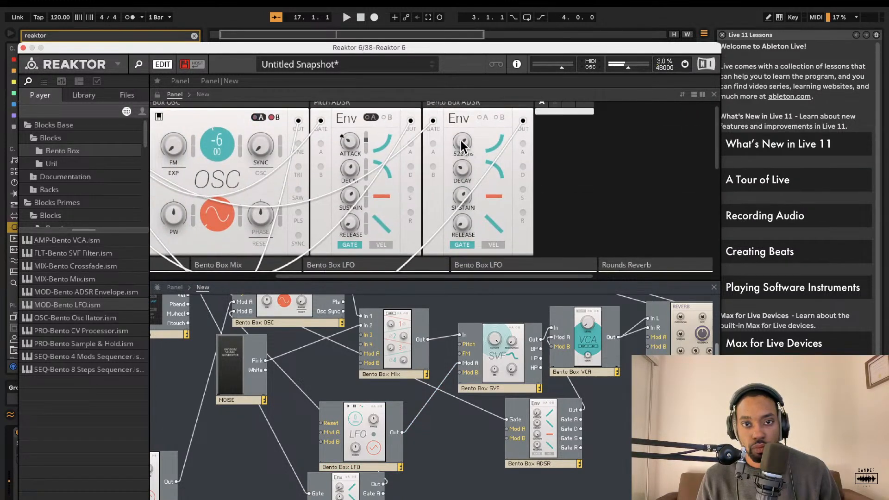
scroll(458, 200, up, 1)
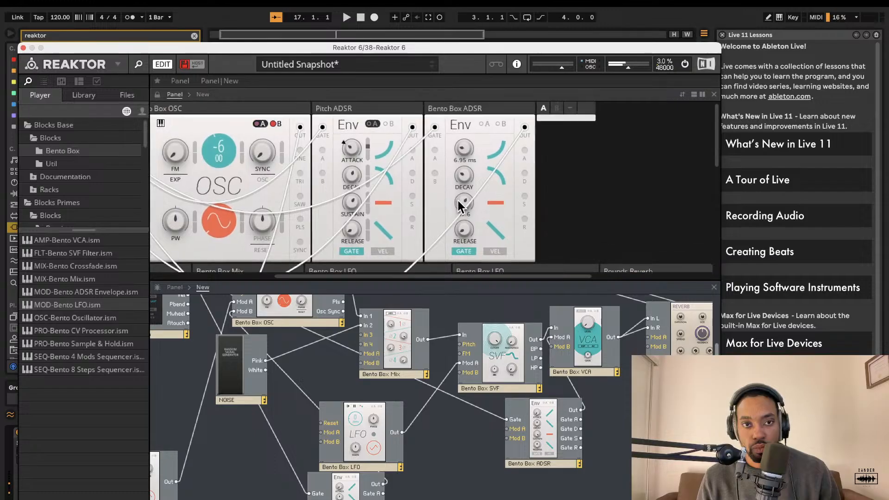
scroll(460, 199, left, 1)
mouse_move(481, 160)
mouse_down()
mouse_move(487, 110)
mouse_move(485, 143)
mouse_up()
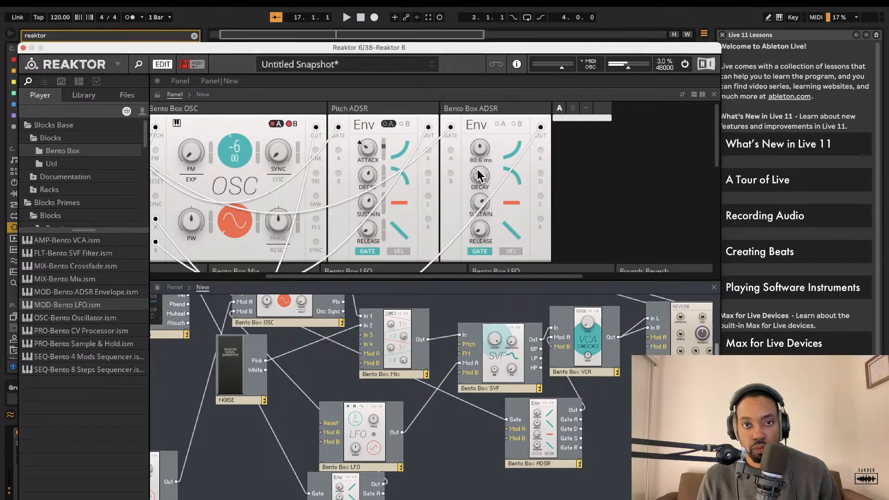
drag(479, 175, 482, 33)
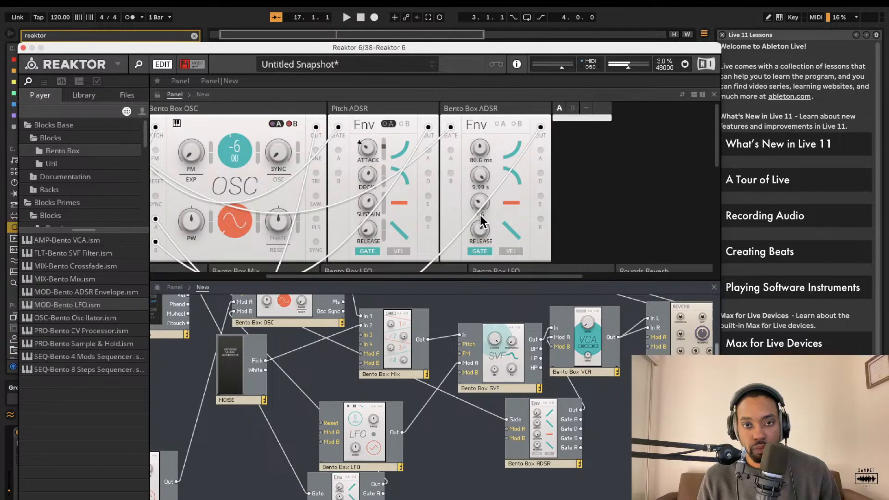
drag(478, 227, 474, 290)
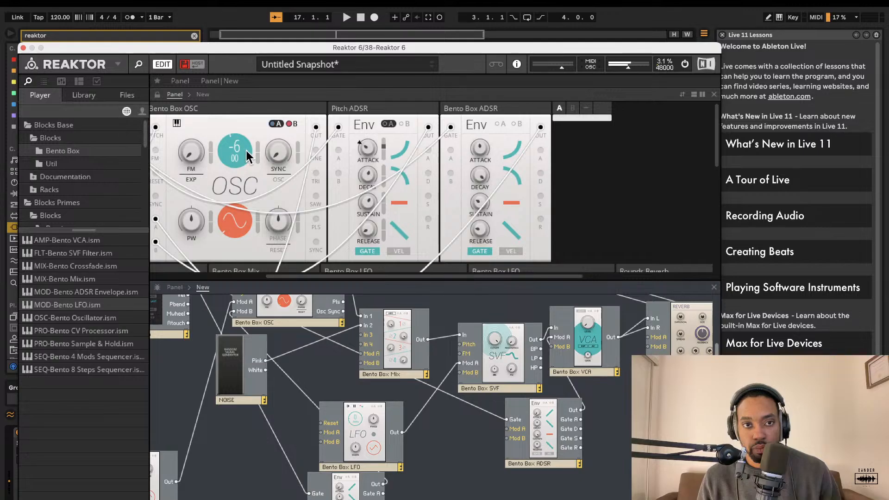
Step: Raise the oscillator's pitch to 16
drag(246, 158, 252, 38)
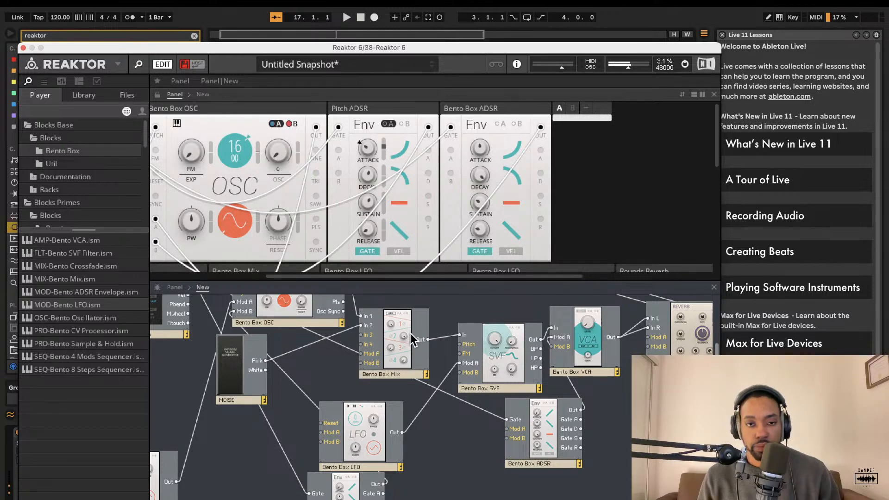
scroll(412, 340, left, 5)
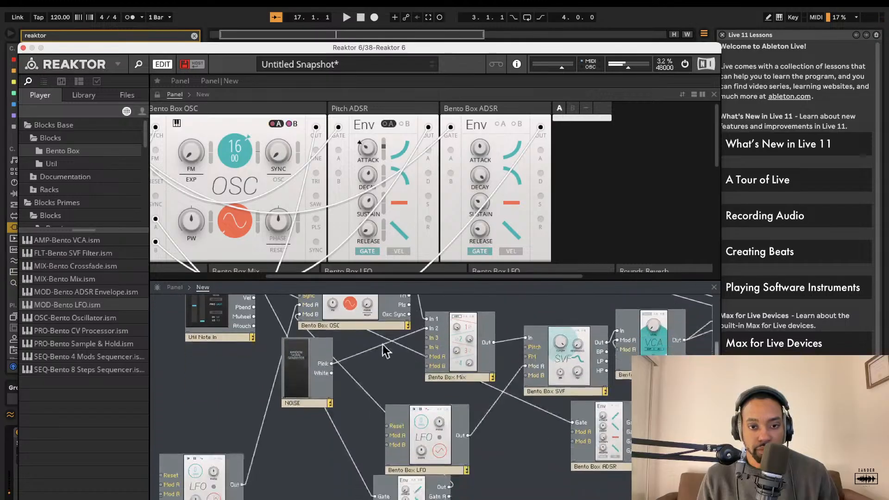
scroll(385, 352, down, 2)
Step: Duplicate the Bento Box ADSR block, place the copy near the Noise block and delete it again
right_click(586, 417)
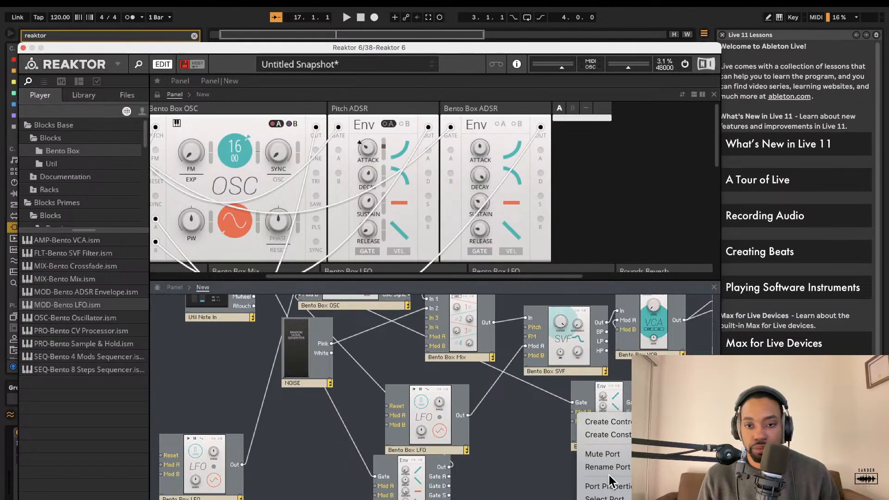
click(600, 397)
right_click(600, 397)
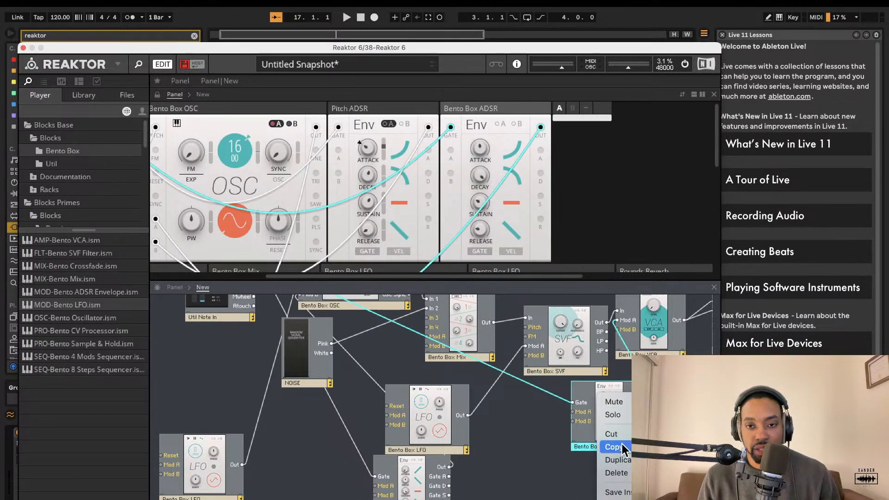
click(618, 460)
drag(614, 435, 303, 360)
scroll(273, 398, up, 5)
scroll(302, 491, down, 5)
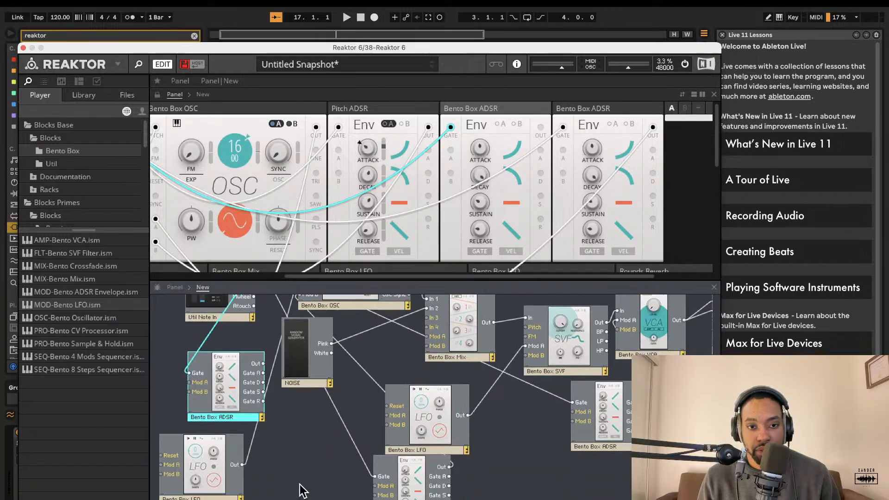
key(Delete)
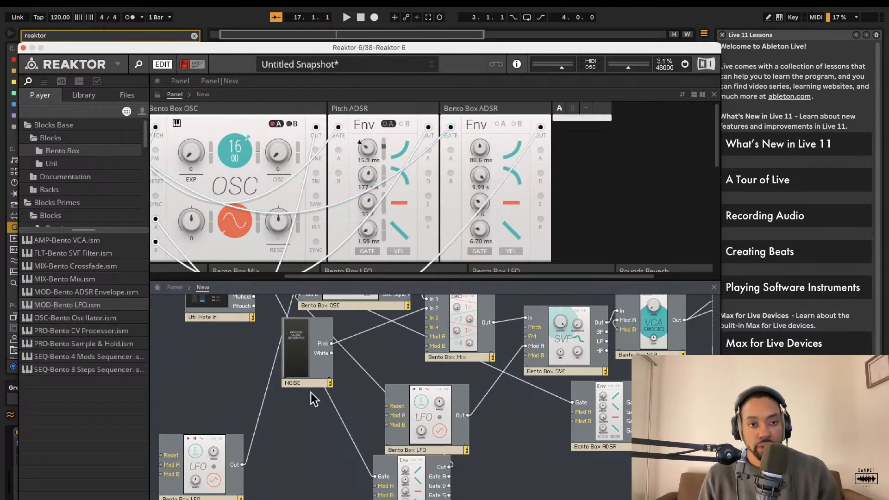
Step: Move the Pitch ADSR block leftward in the structure
scroll(312, 394, up, 2)
drag(413, 492, 335, 458)
scroll(335, 459, up, 5)
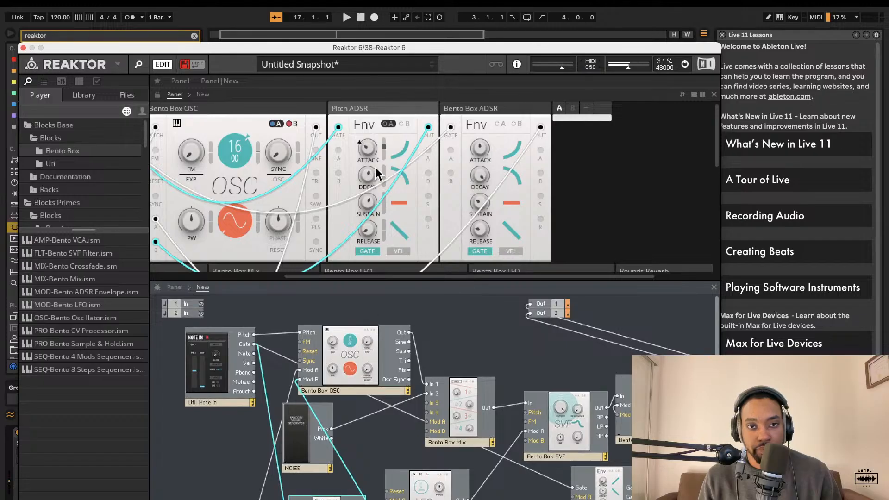
Step: Raise the Pitch ADSR's attack and the amount slider beside it
drag(374, 135, 367, 112)
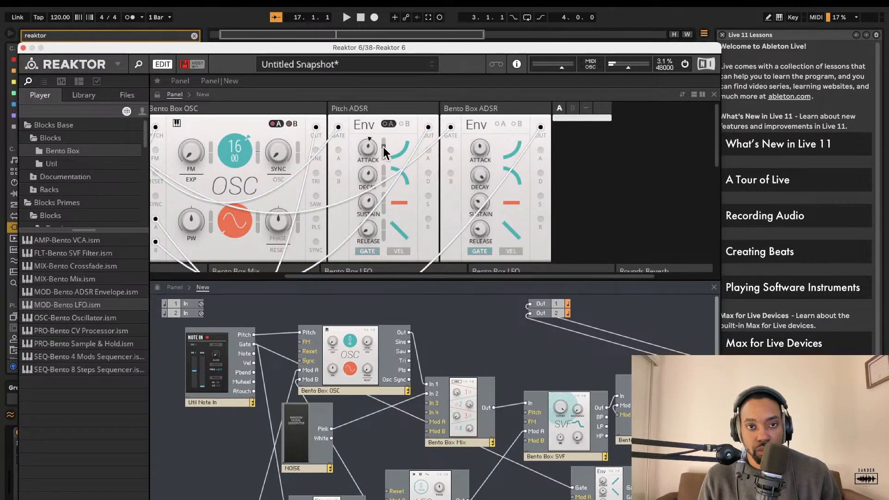
drag(382, 146, 382, 99)
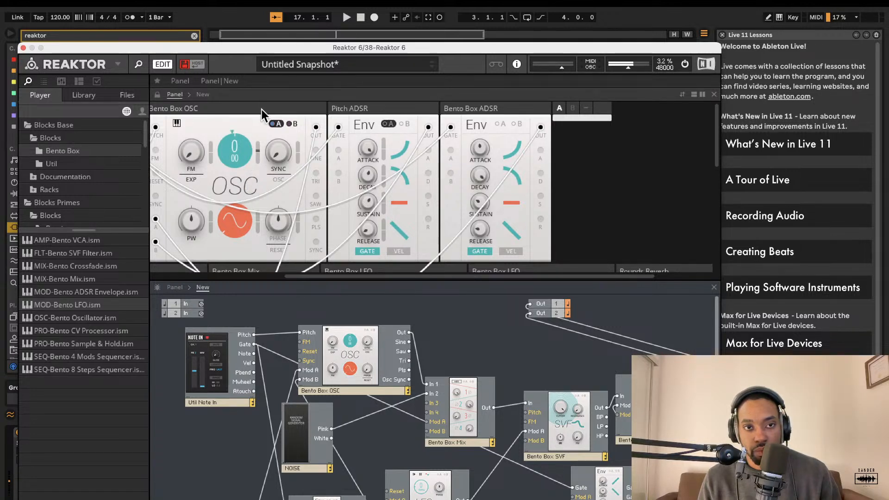
Step: Set the Bento Box OSC's pitch to 11
drag(245, 152, 247, 97)
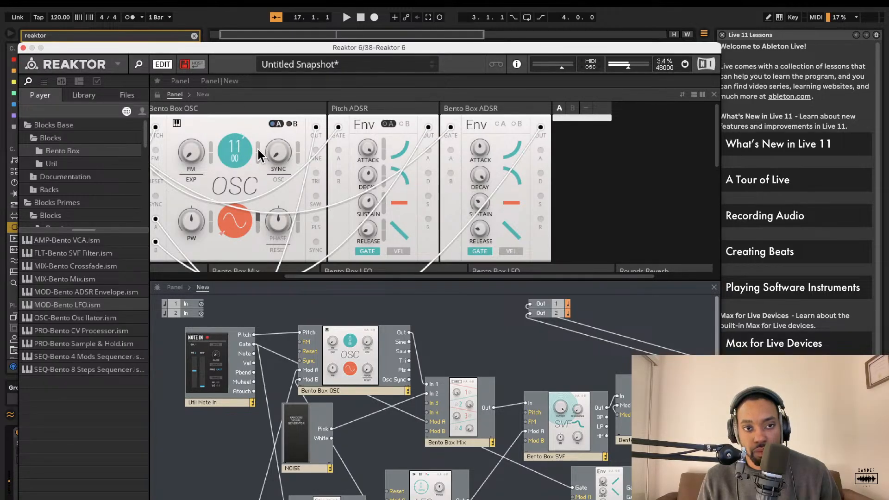
click(236, 221)
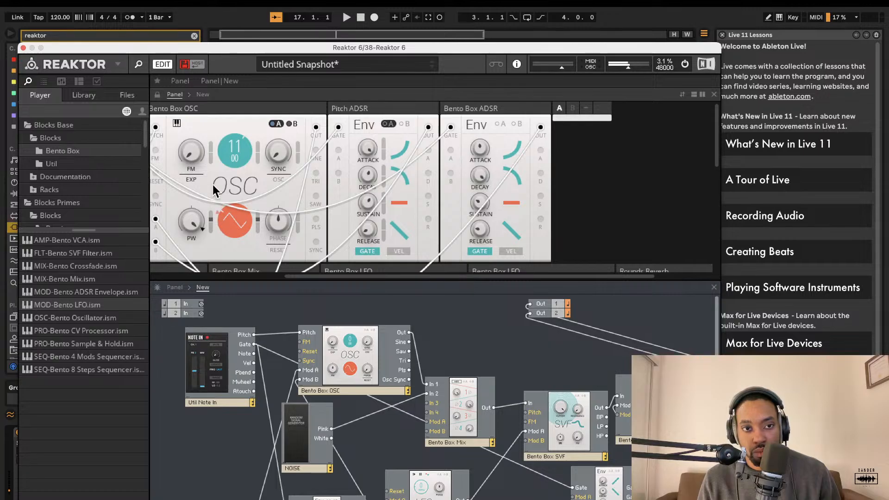
Step: Adjust the envelopes: Bento Box ADSR attack and release, Pitch ADSR release and decay to about 1.77 s
scroll(241, 176, left, 5)
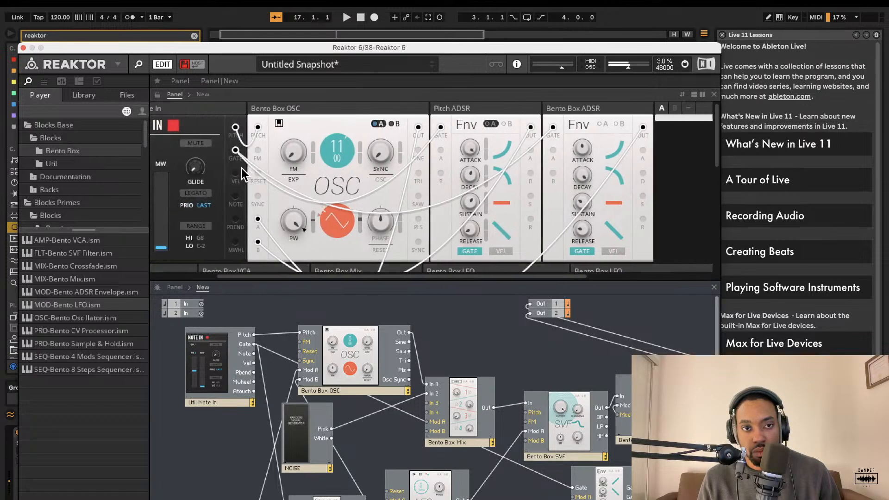
scroll(241, 175, left, 2)
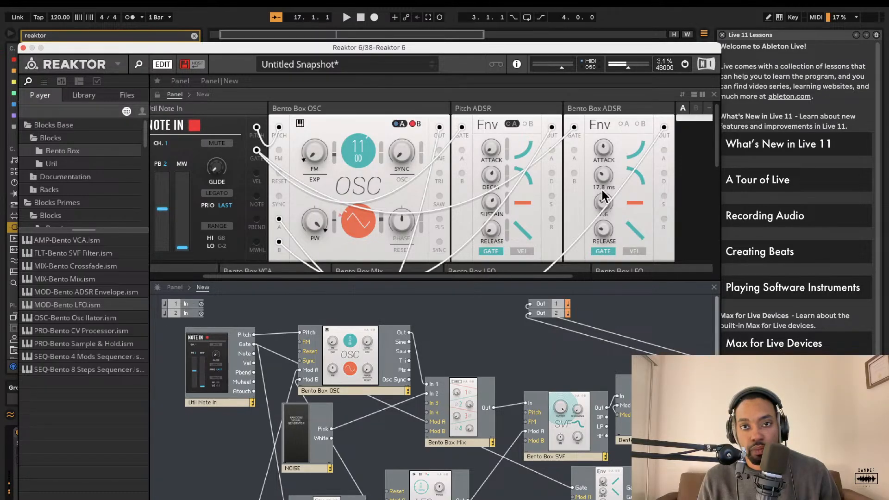
drag(605, 151, 611, 133)
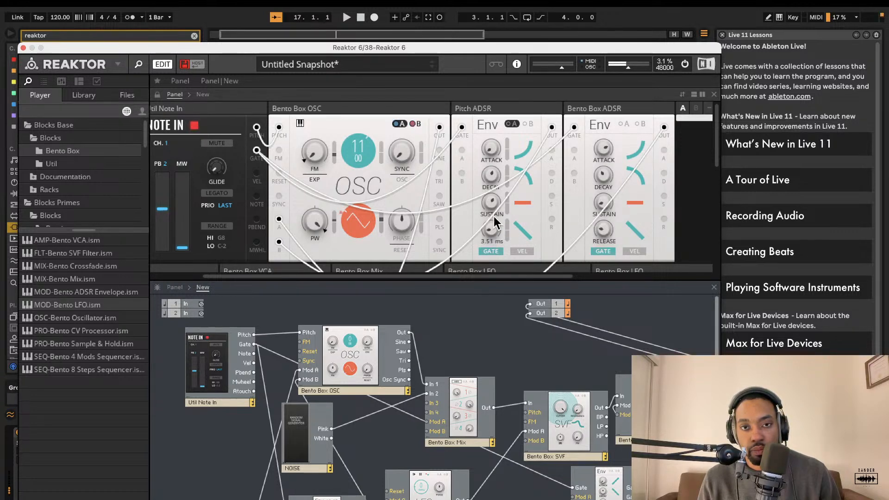
drag(489, 226, 488, 255)
drag(501, 176, 491, 215)
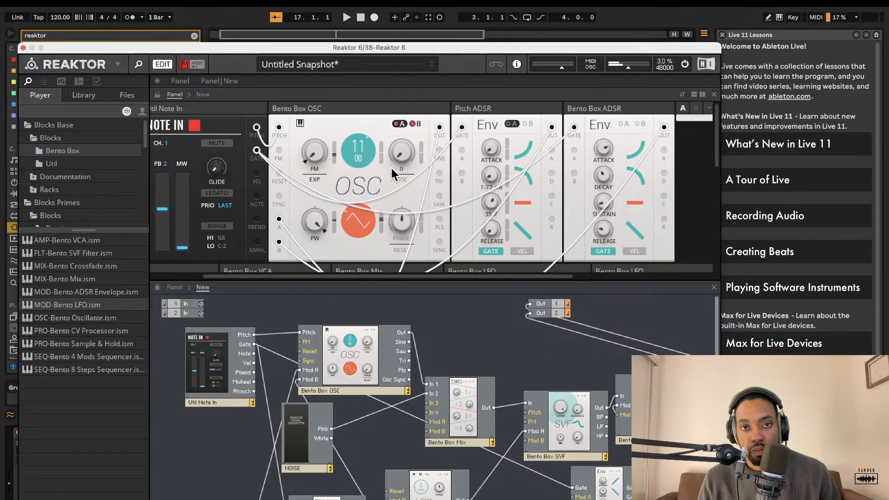
drag(591, 230, 593, 268)
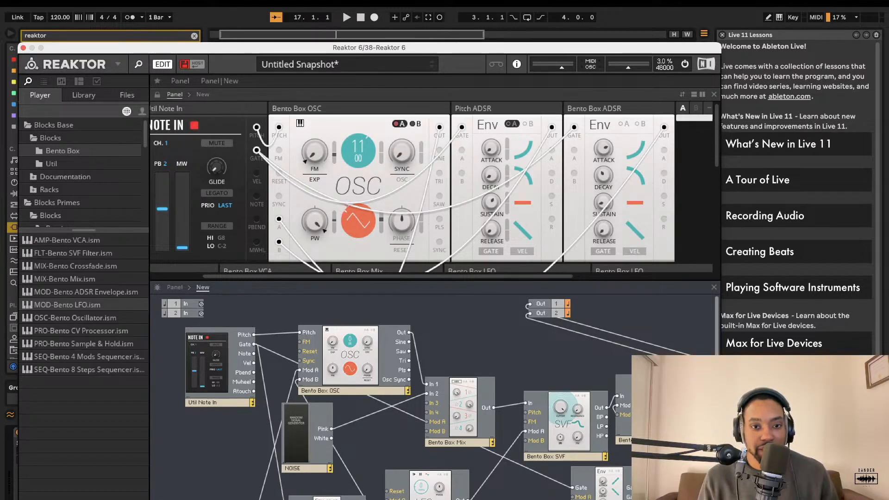
Step: Move the Noise block slightly down and right in the structure, then close the Reaktor plugin window
scroll(518, 410, down, 3)
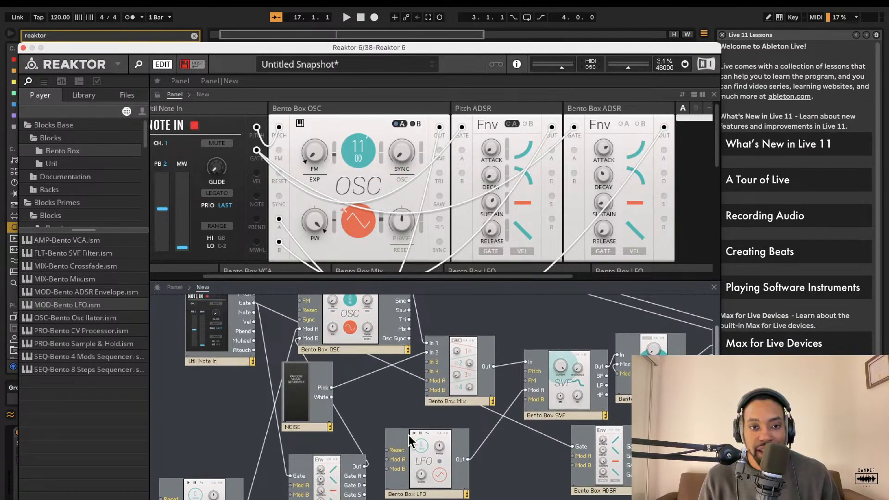
drag(309, 396, 356, 406)
click(355, 331)
scroll(357, 333, up, 3)
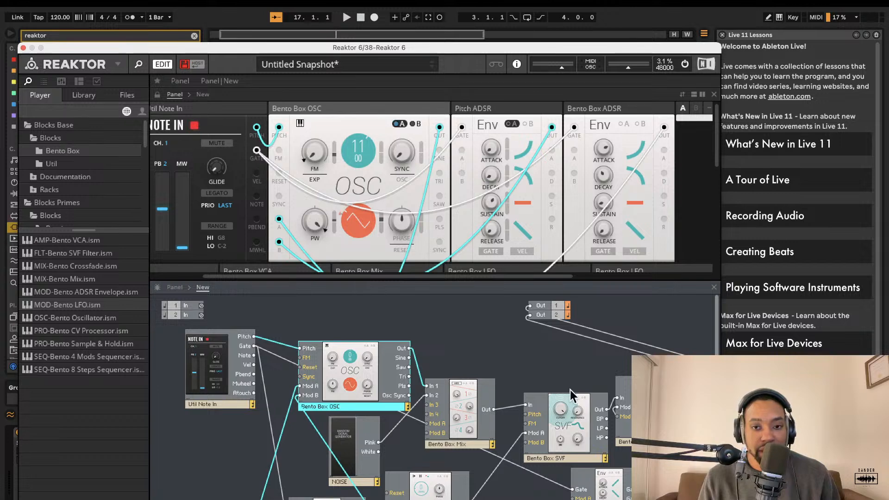
scroll(602, 446, down, 3)
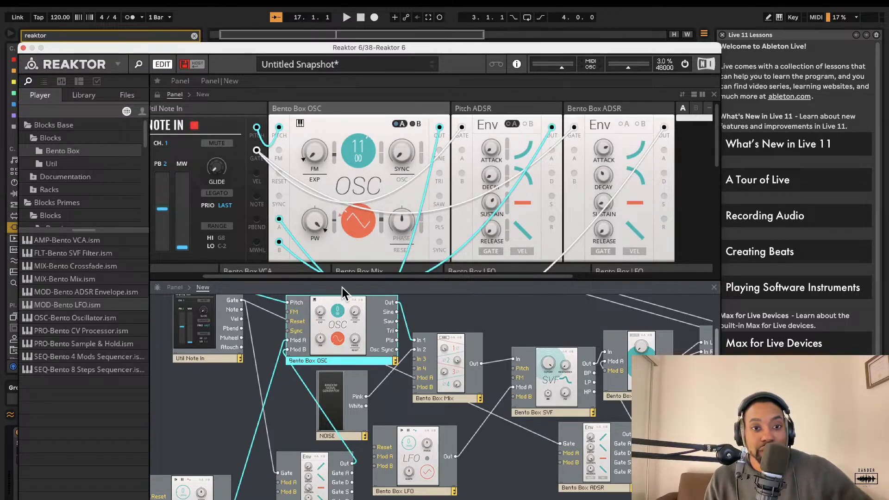
click(456, 324)
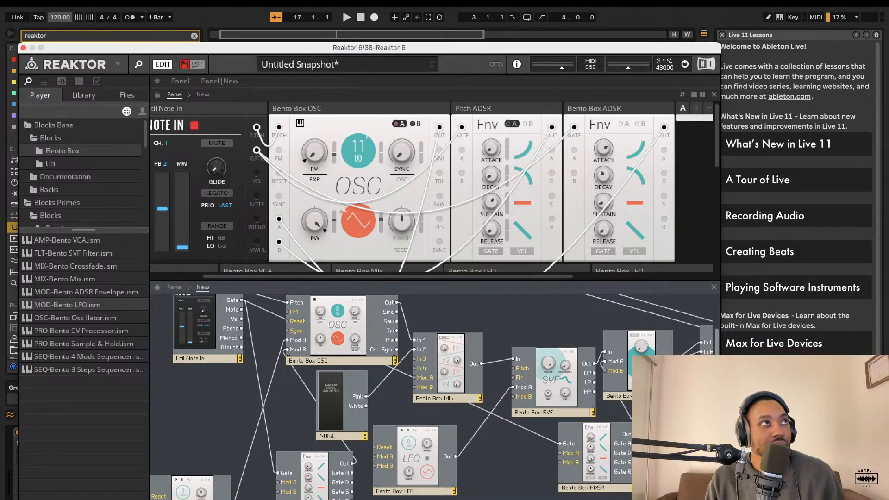
key(super+alt+p)
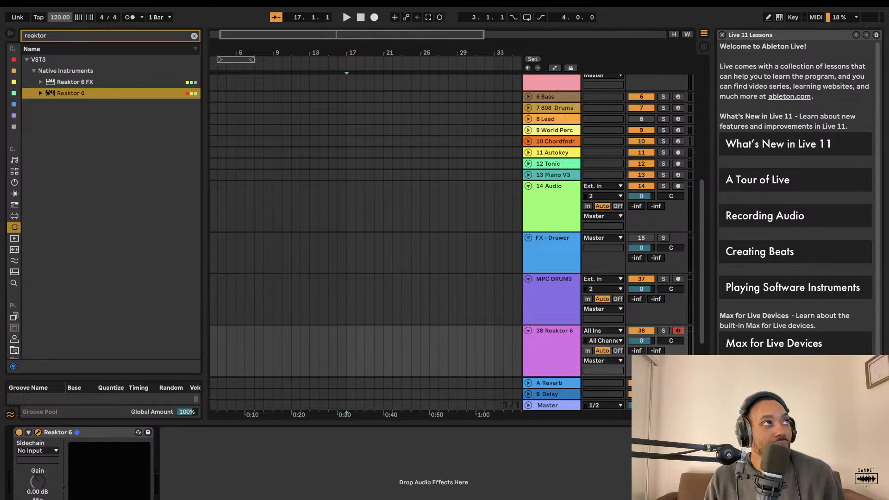